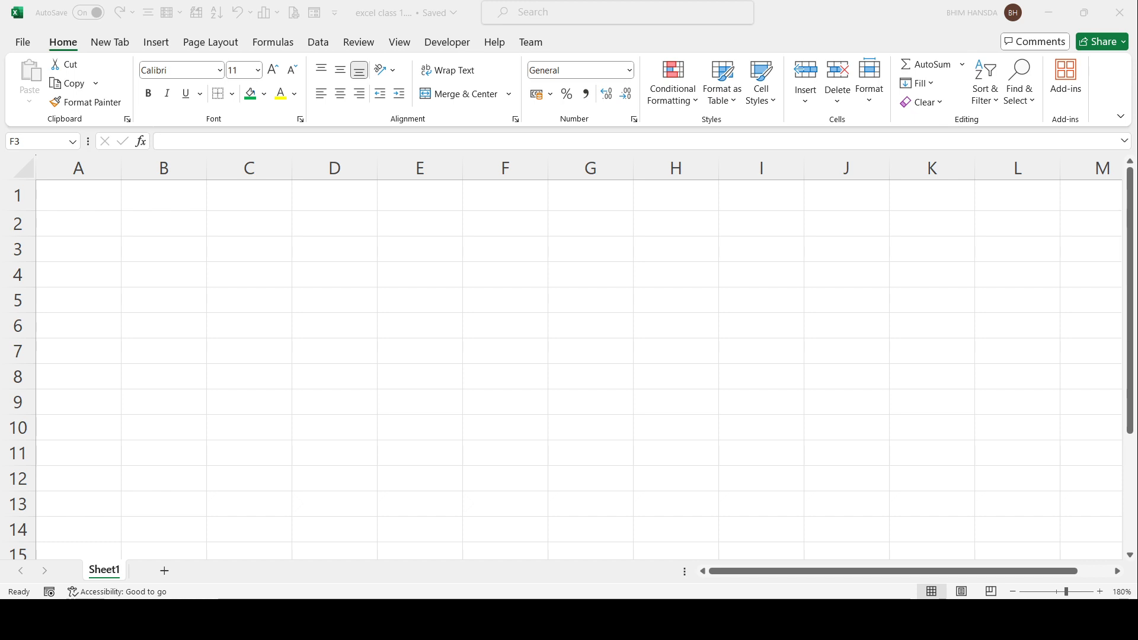
Highlight columns A through D and rows 1 and 2 one at a time to examine the worksheet's structure.
click(584, 618)
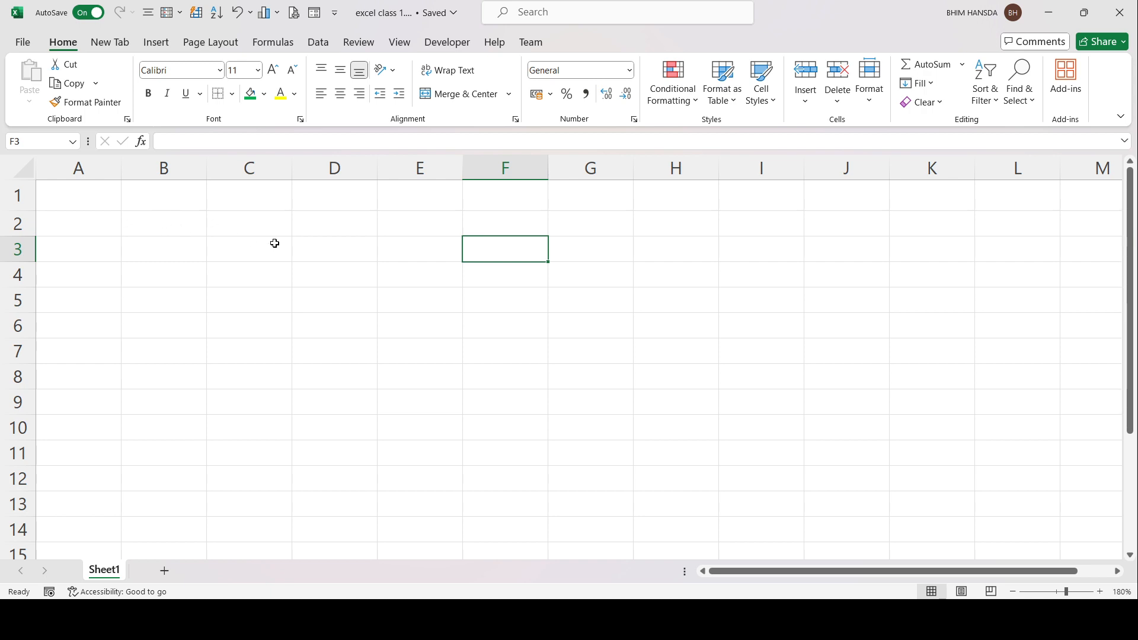
click(81, 171)
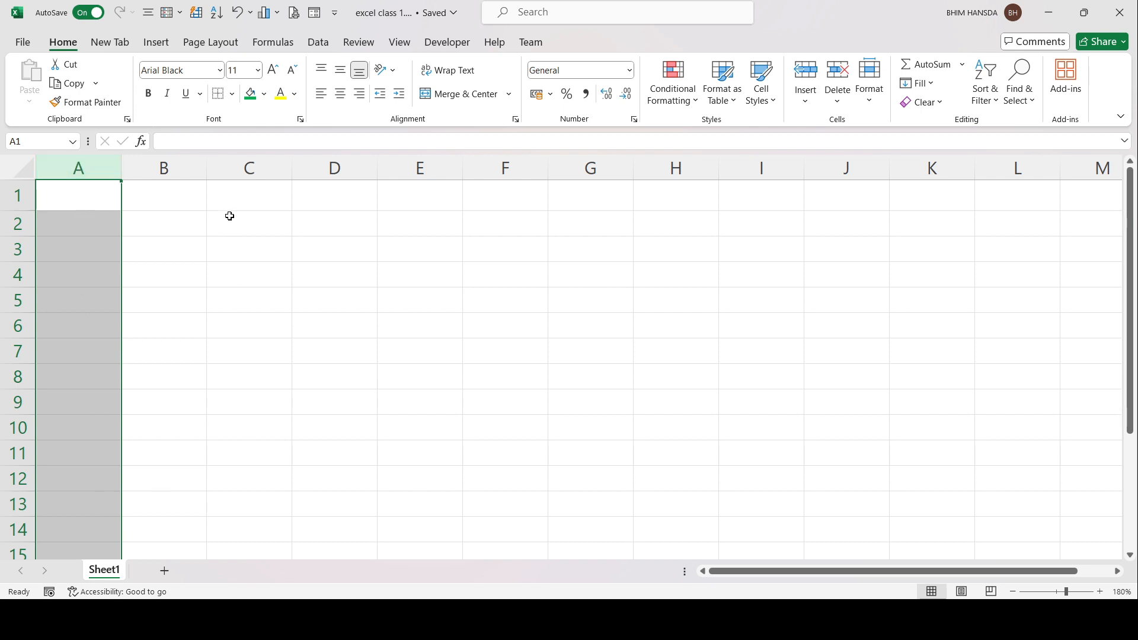
click(185, 164)
click(255, 171)
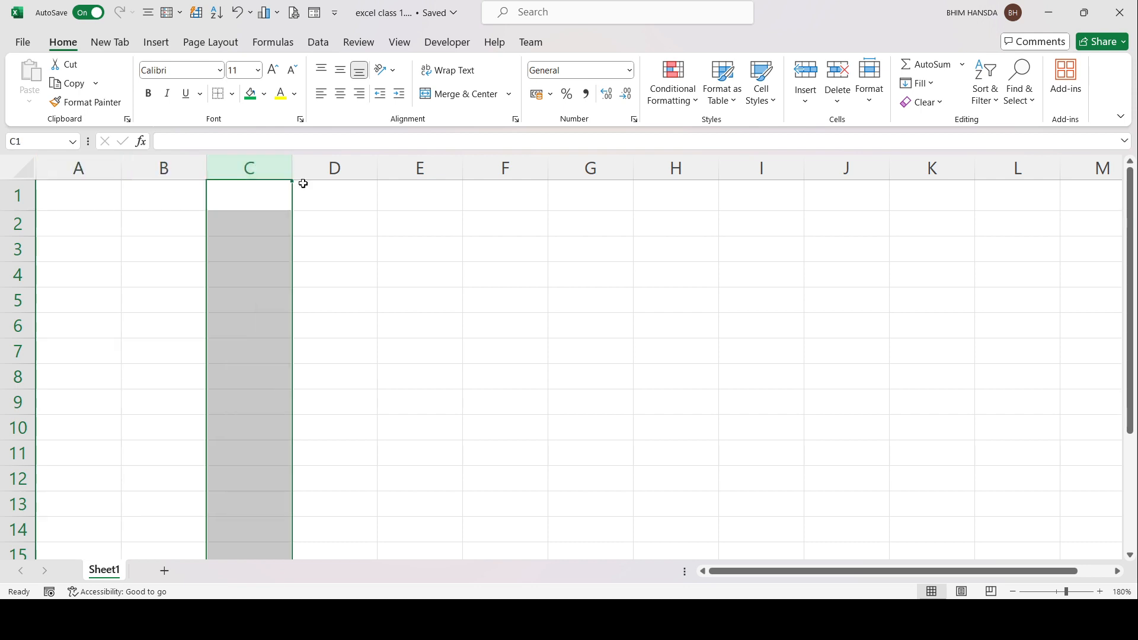
click(340, 173)
click(17, 196)
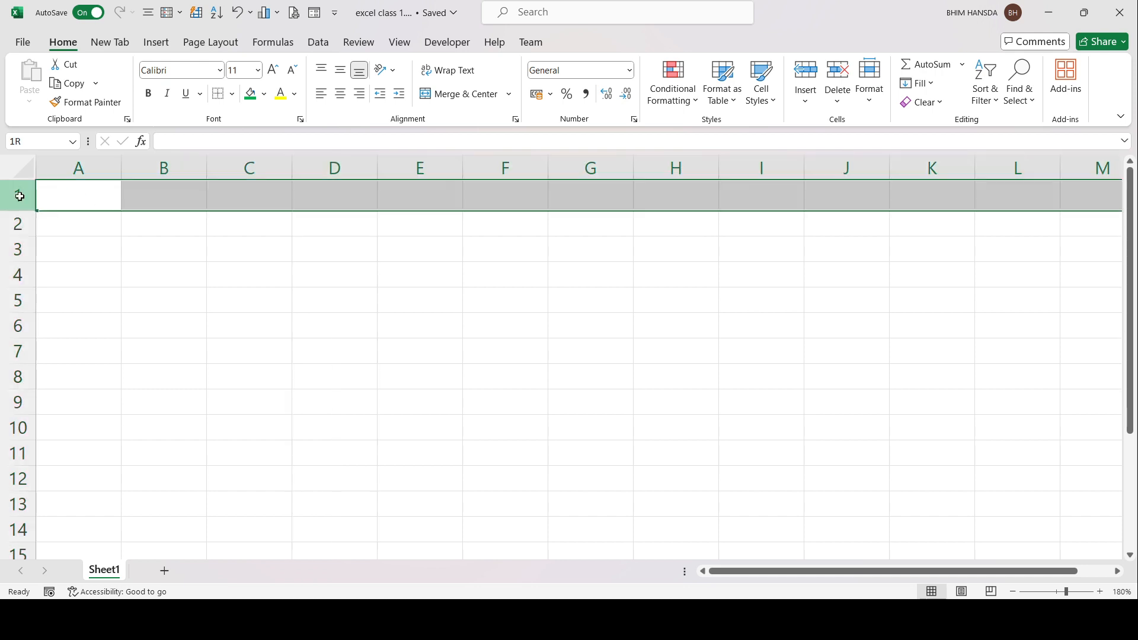
click(17, 228)
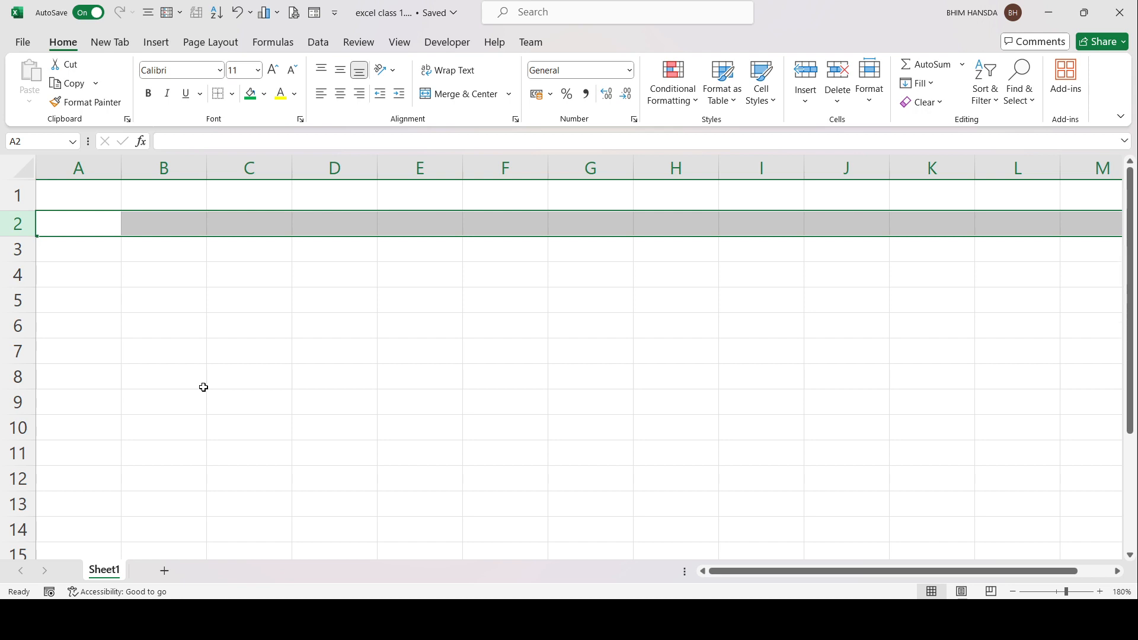
click(237, 268)
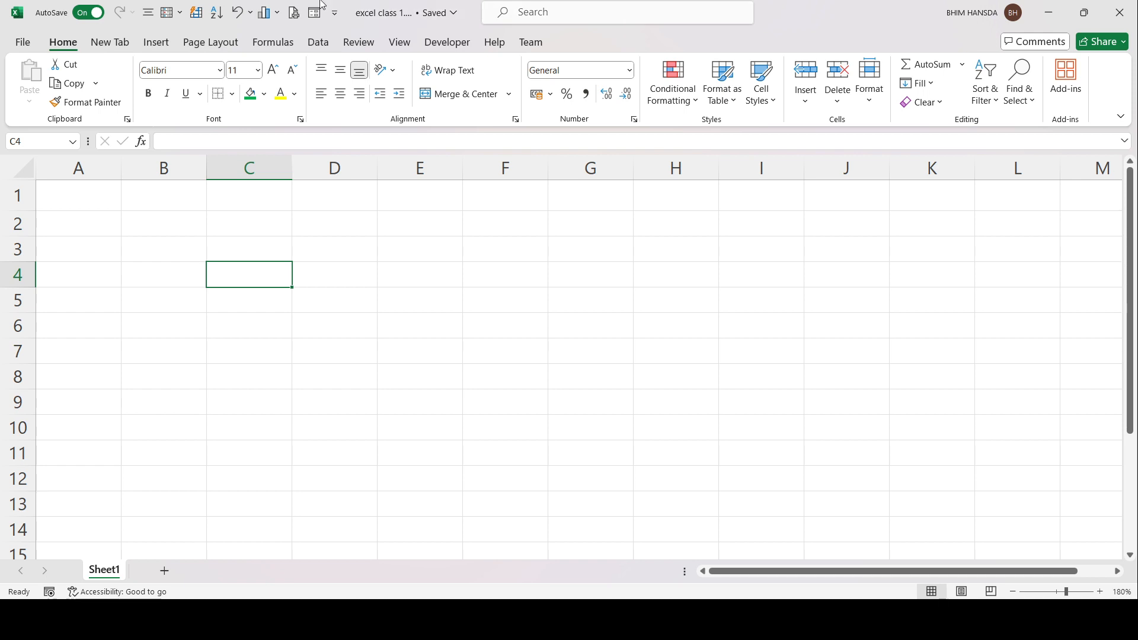
Rename the Sheet1 worksheet as class 1.
click(23, 42)
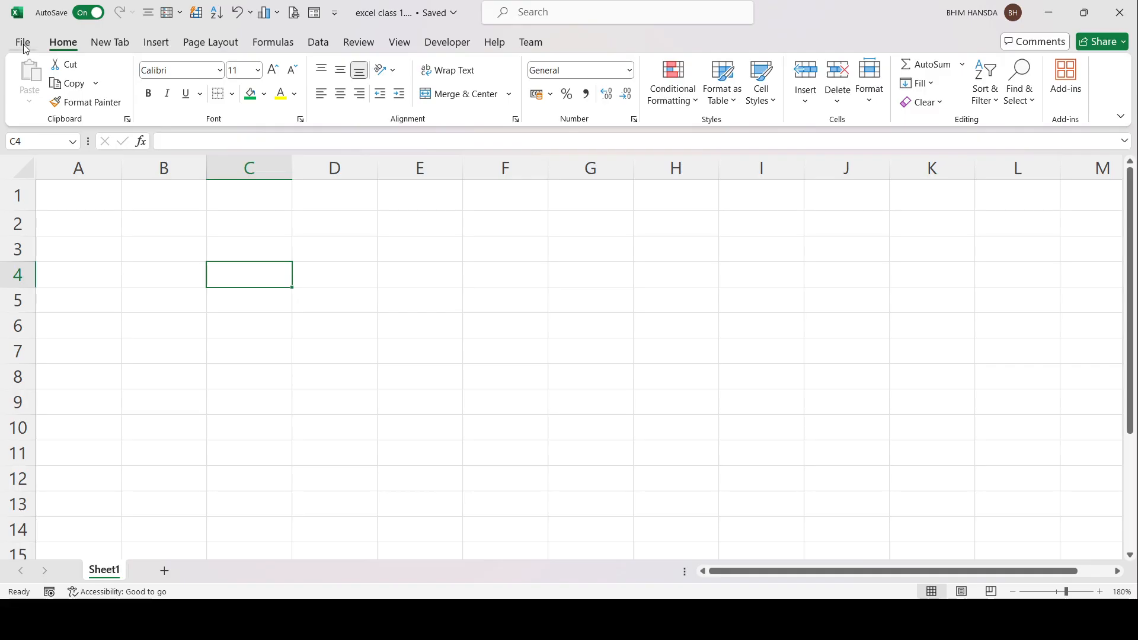
click(23, 46)
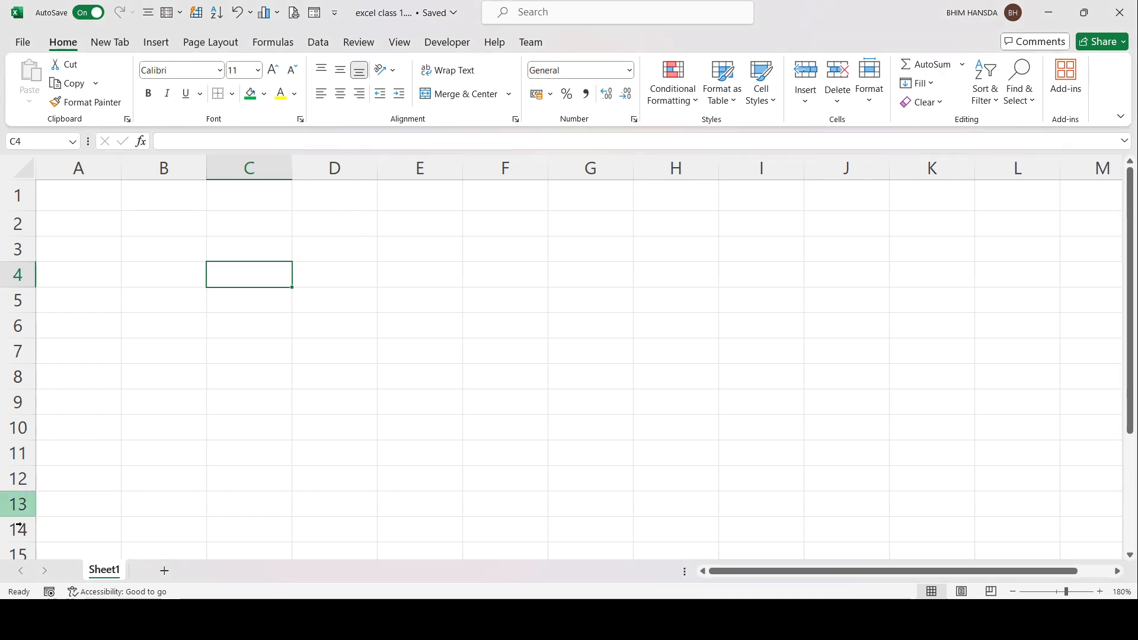
double_click(105, 571)
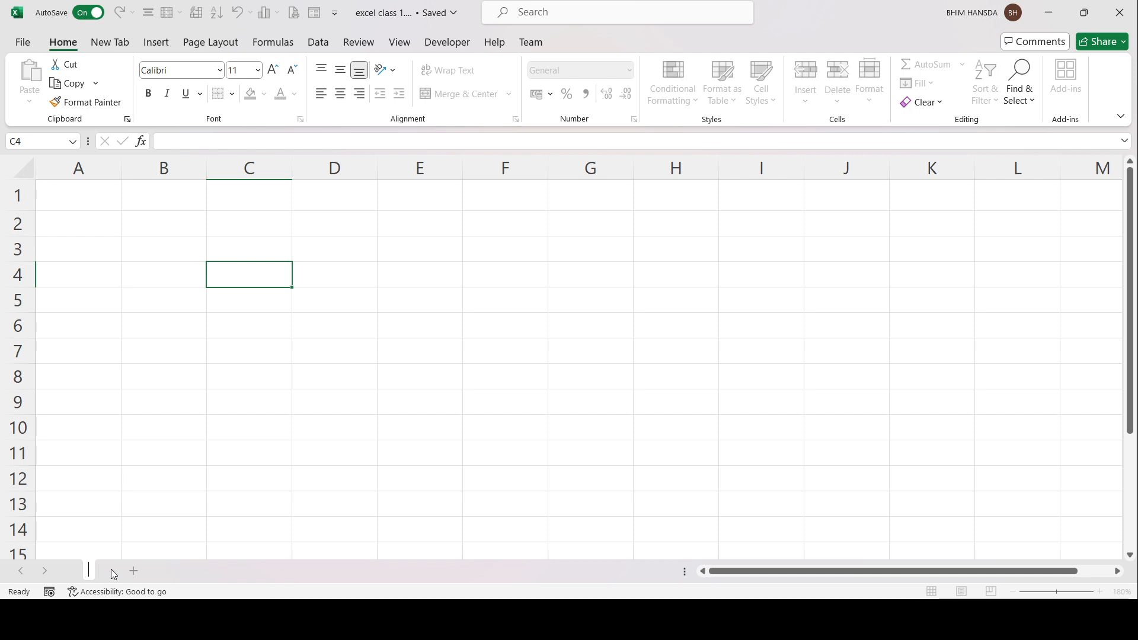
text(class1)
click(146, 502)
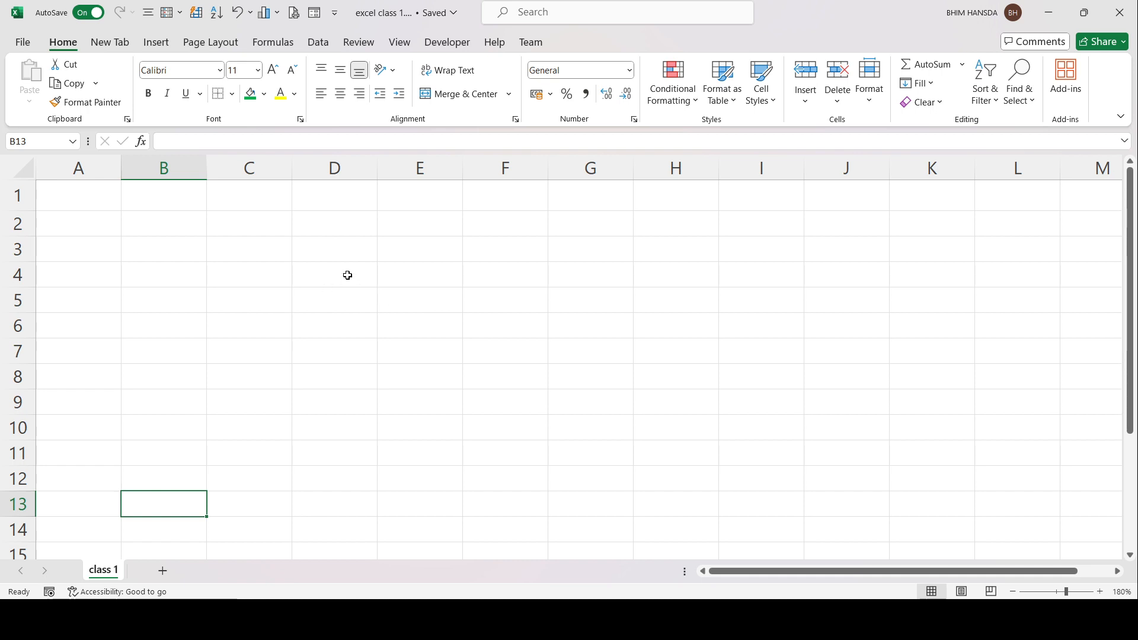
Select cells C3, D5, B2 and K8 one at a time to examine how each cell's address is formed.
click(229, 245)
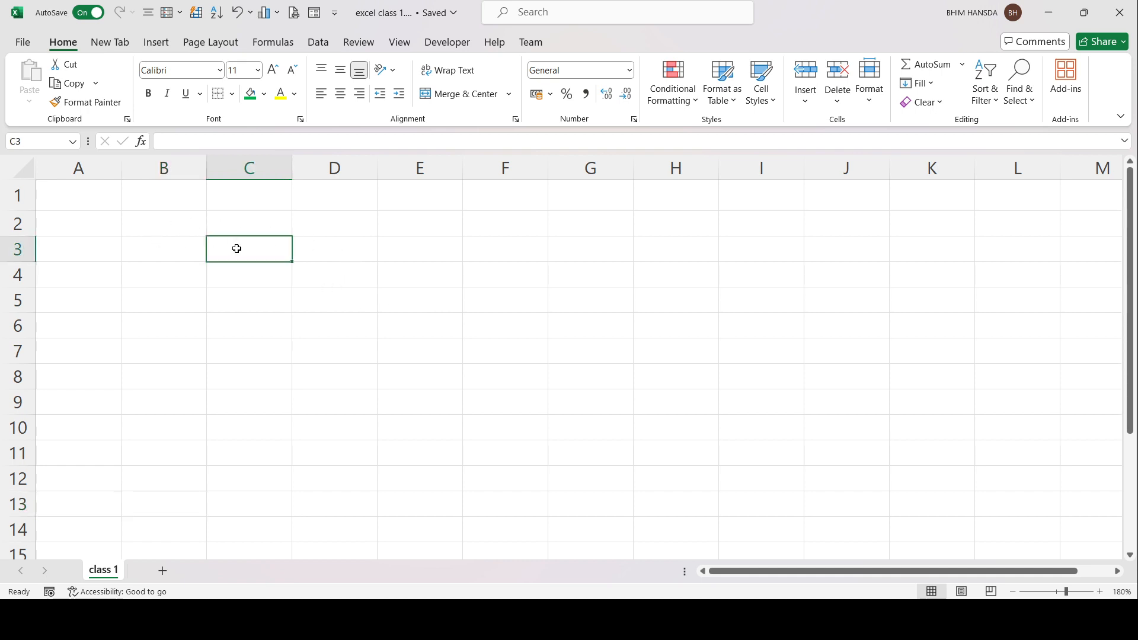
click(337, 294)
click(231, 245)
click(175, 218)
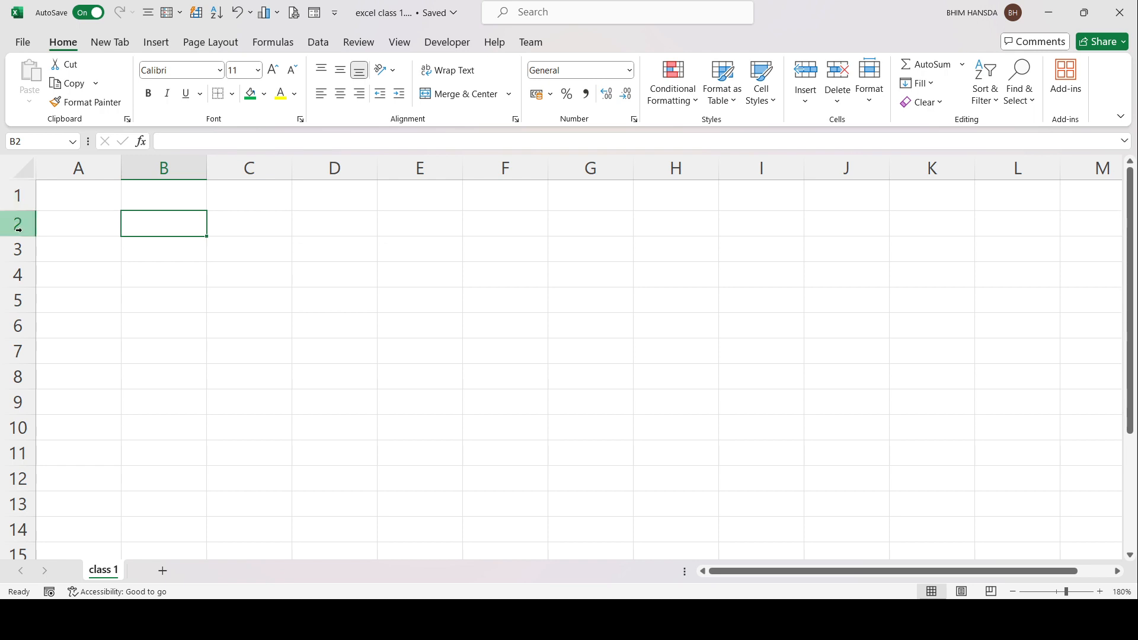
click(254, 251)
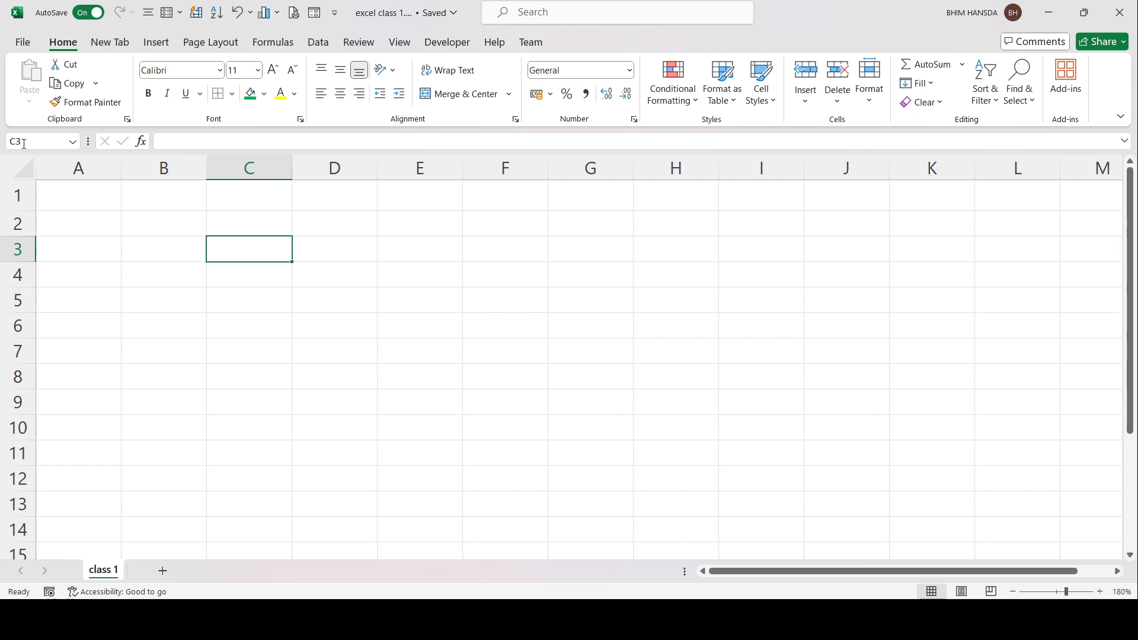
click(922, 374)
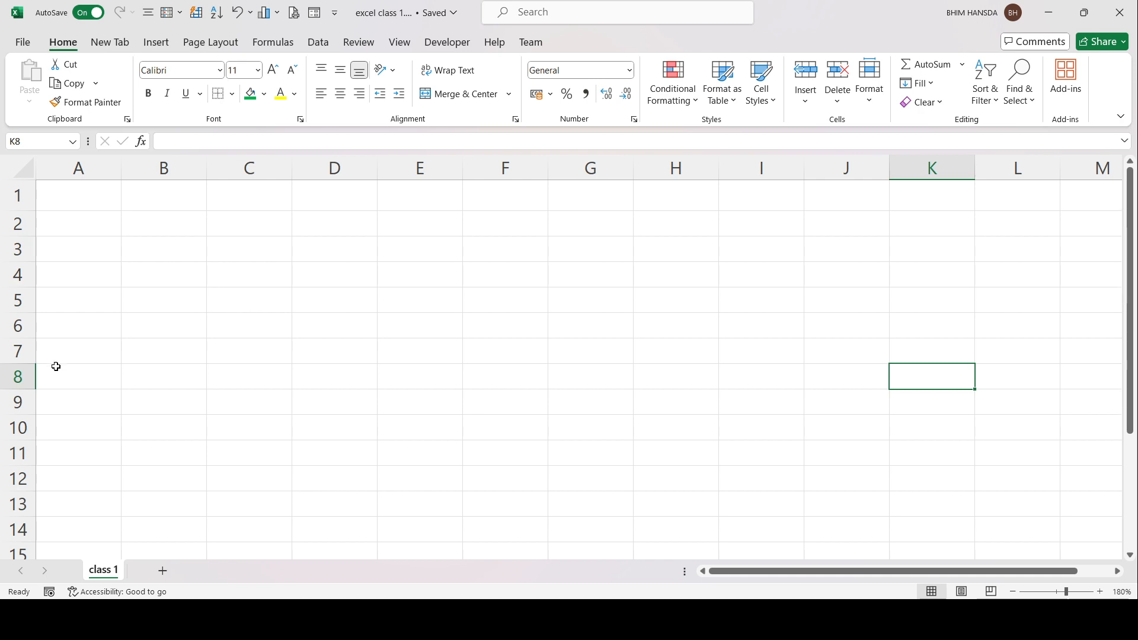
Enter the text gouranga in cell A1.
click(101, 205)
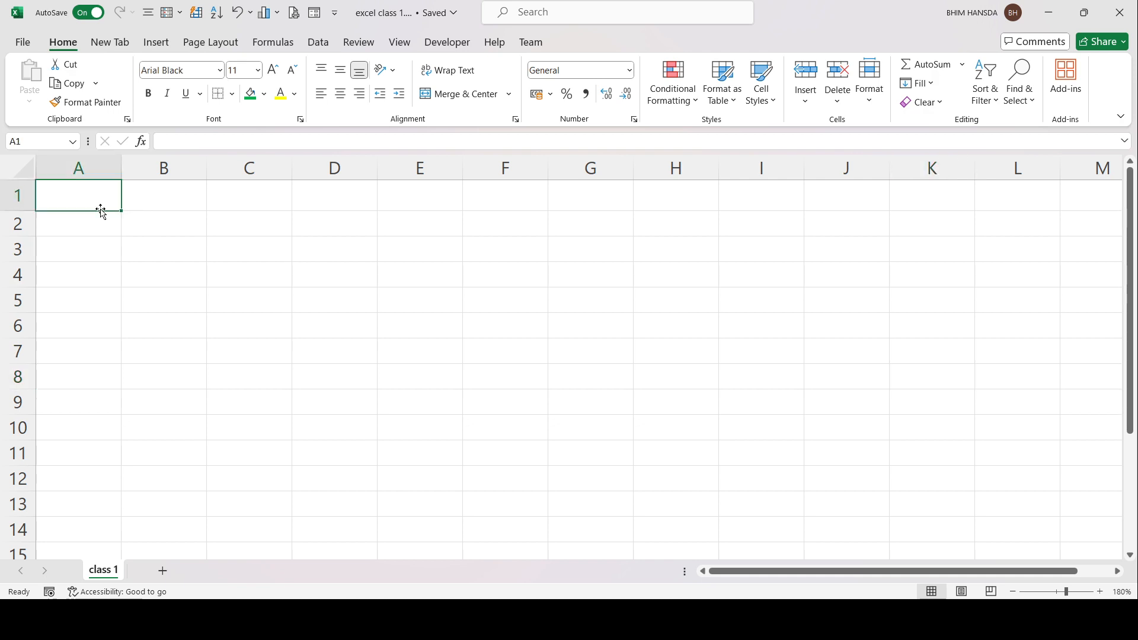
text(gou)
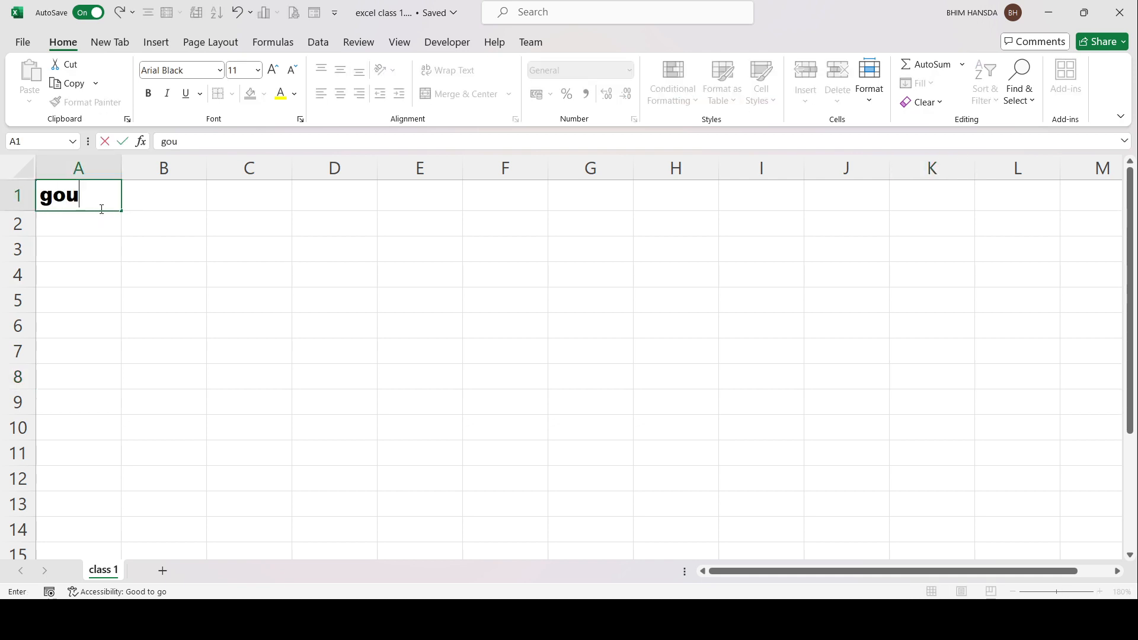
text(ranga)
click(178, 240)
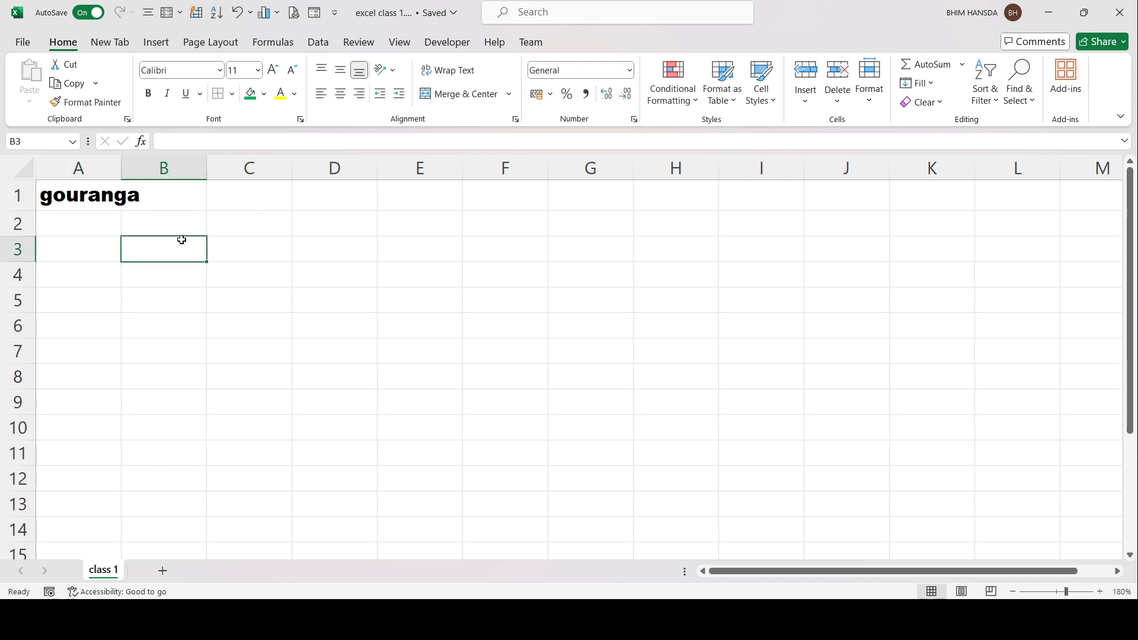
Widen column A until the text in A1 fits within its cell, and check the width on the cells below.
click(98, 199)
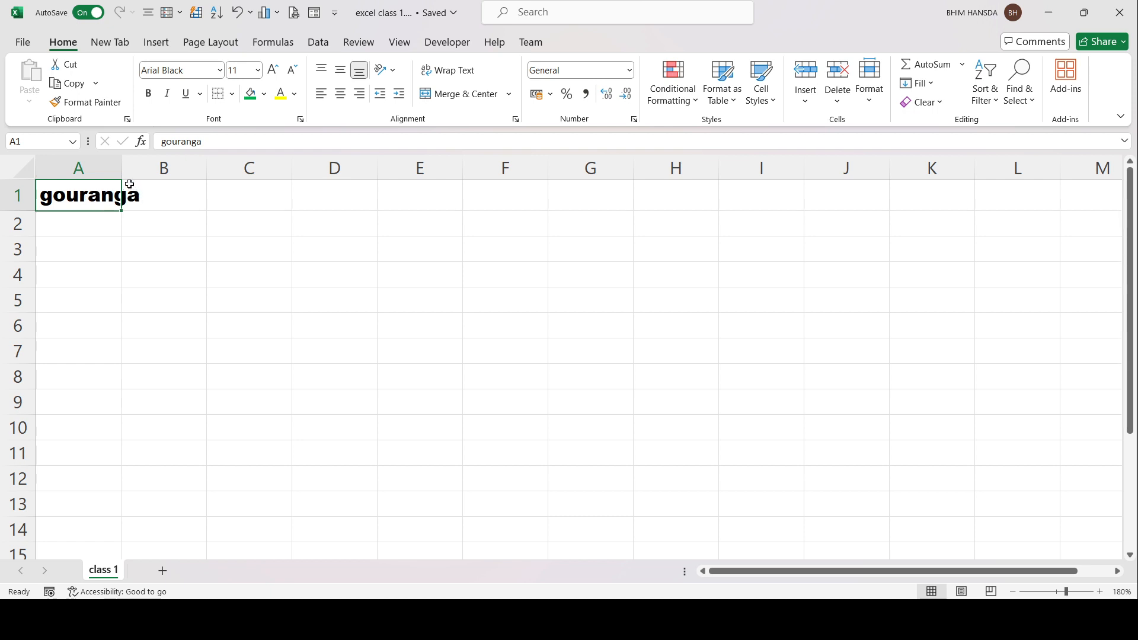
drag(119, 170, 141, 173)
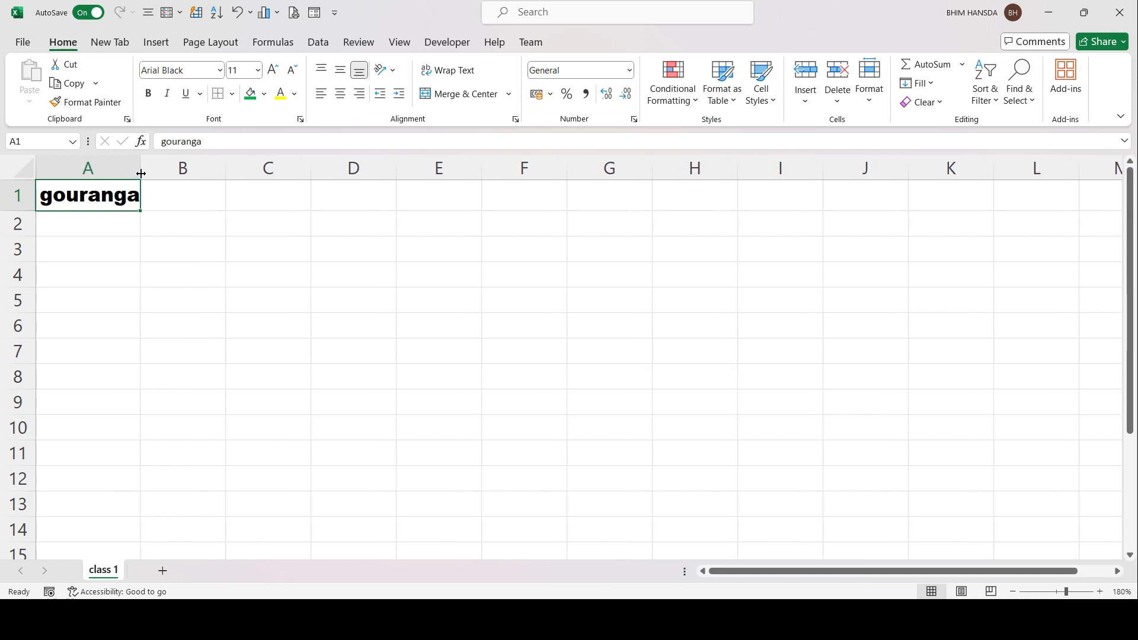
click(159, 209)
click(105, 198)
drag(138, 164, 154, 166)
click(118, 279)
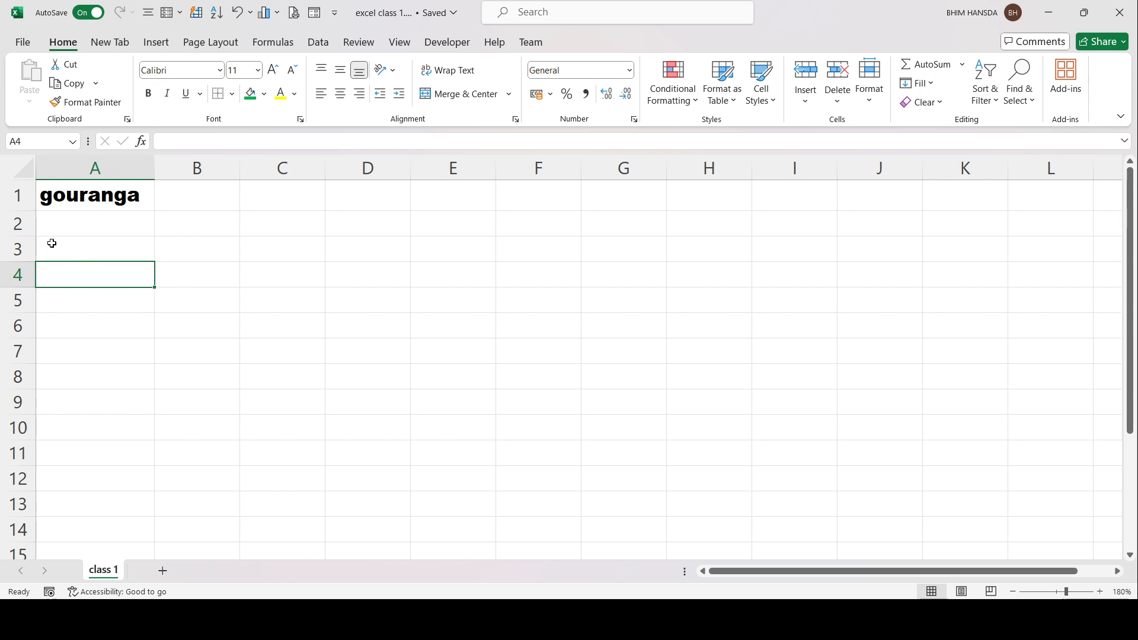
drag(52, 243, 79, 482)
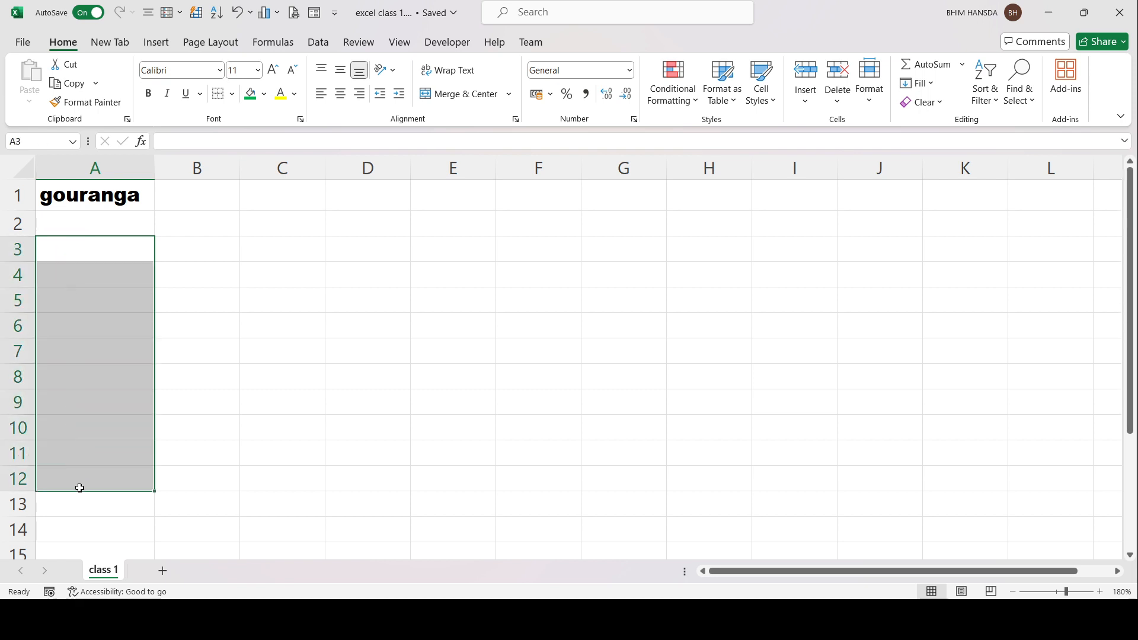
drag(165, 244, 188, 482)
drag(66, 231, 82, 425)
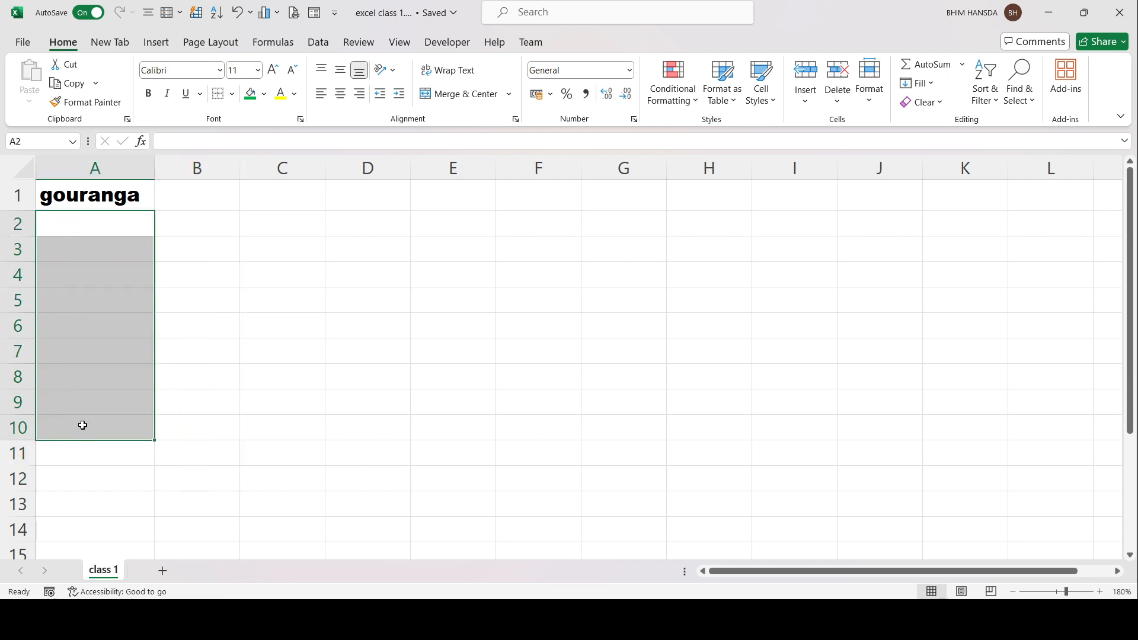
click(217, 347)
Extend the text in cell A1 to read gouranga Mathematics Academy.
click(129, 194)
double_click(130, 194)
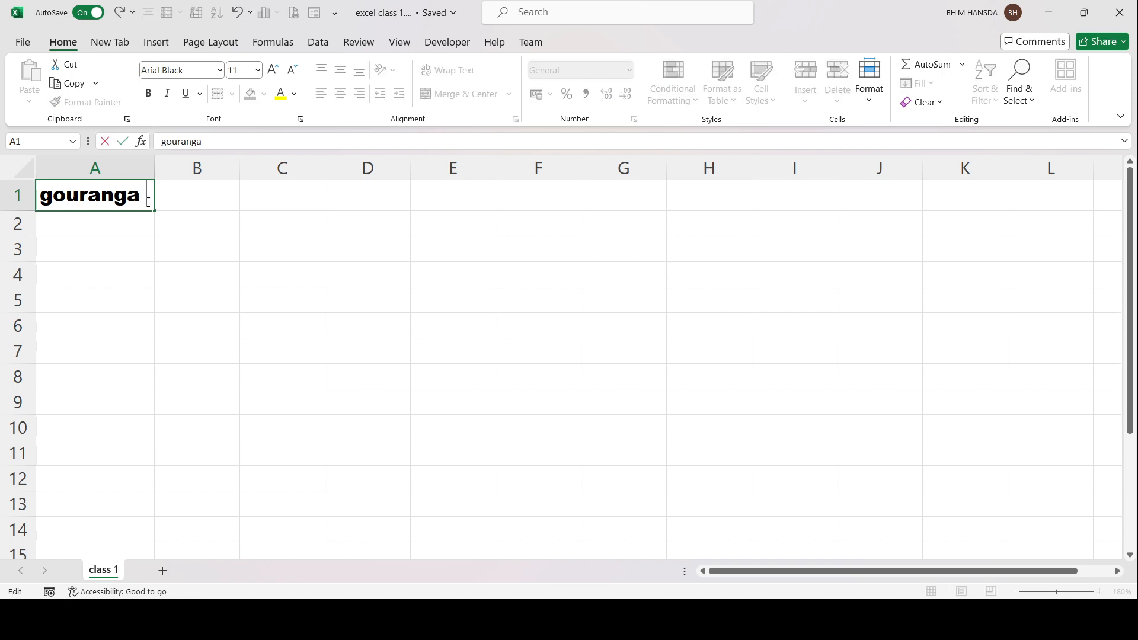
text(Mathe)
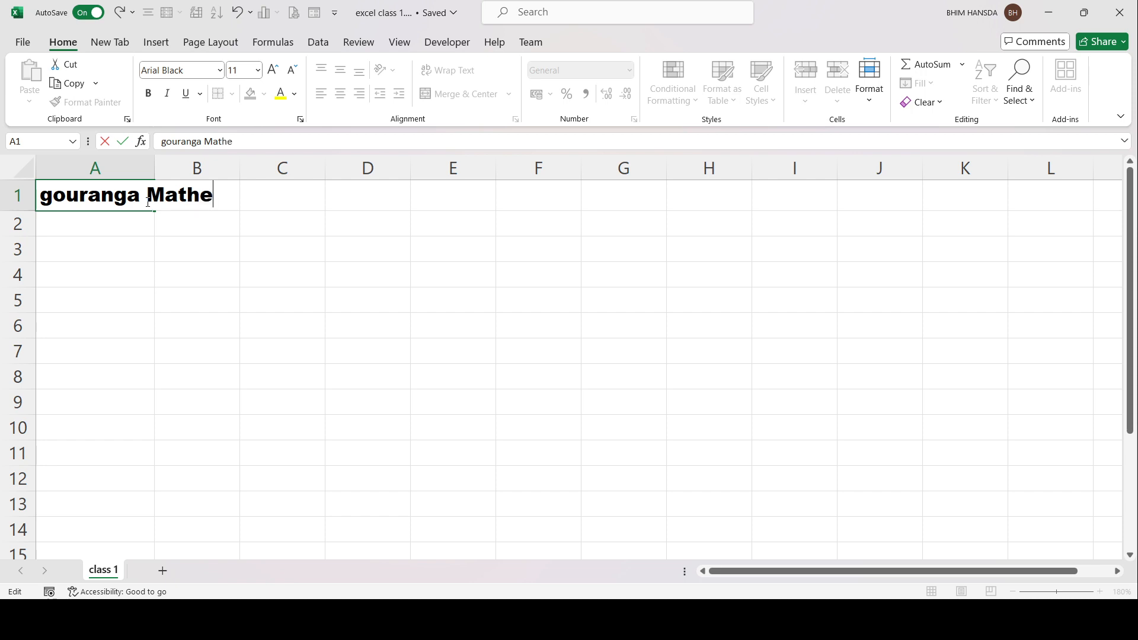
text(matics )
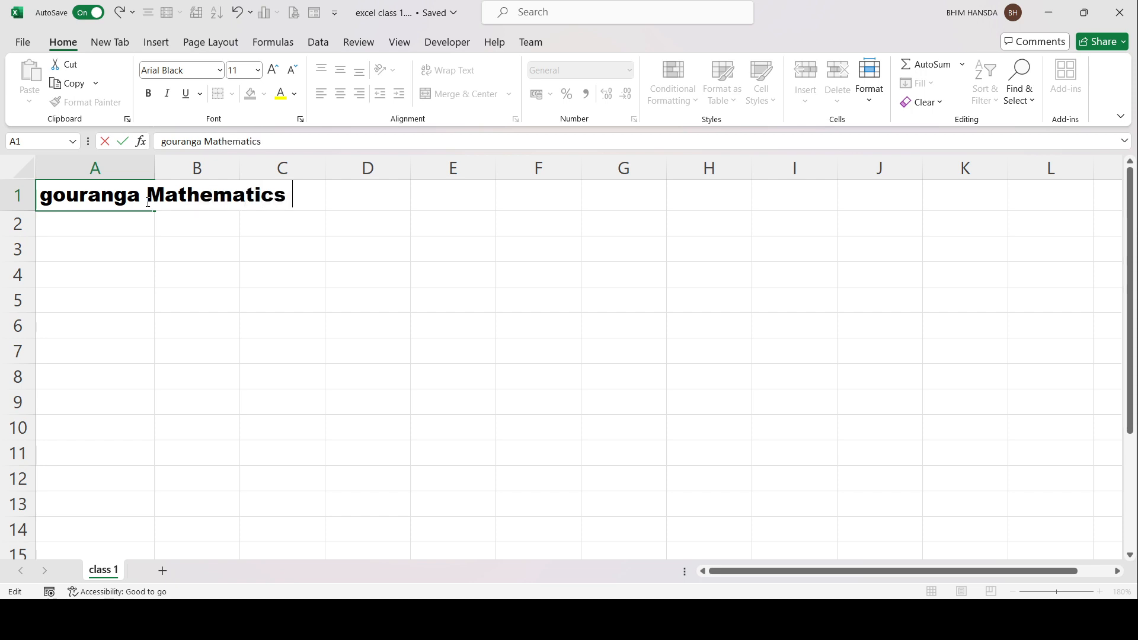
text(Academy)
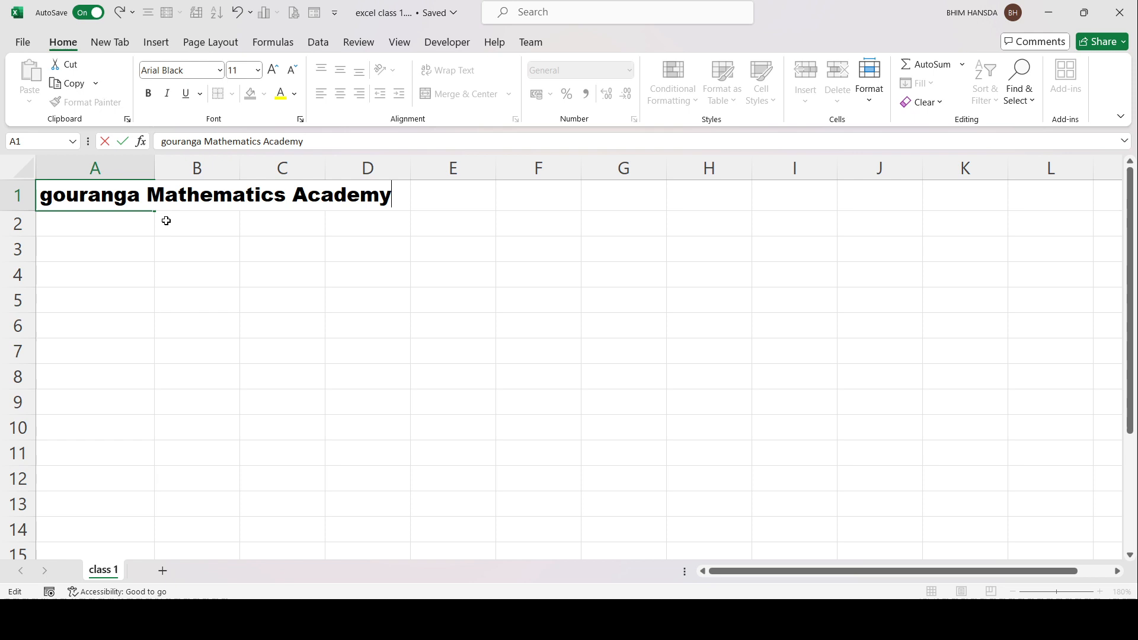
click(210, 246)
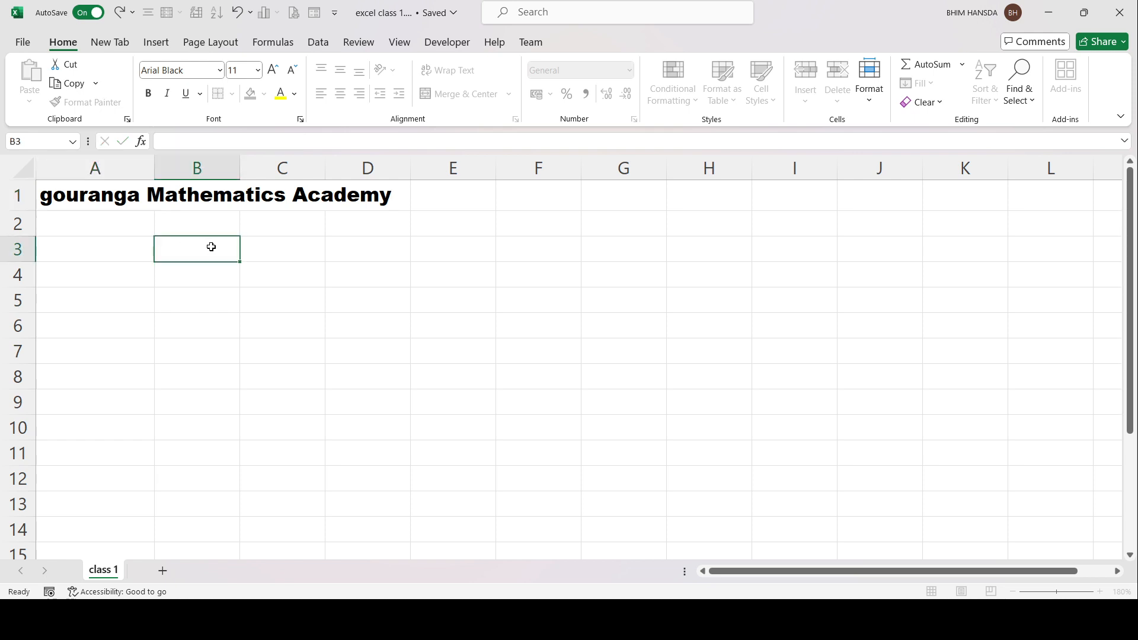
Check which cells the title spills across in row 1 and widen column A to hold the whole title.
click(191, 200)
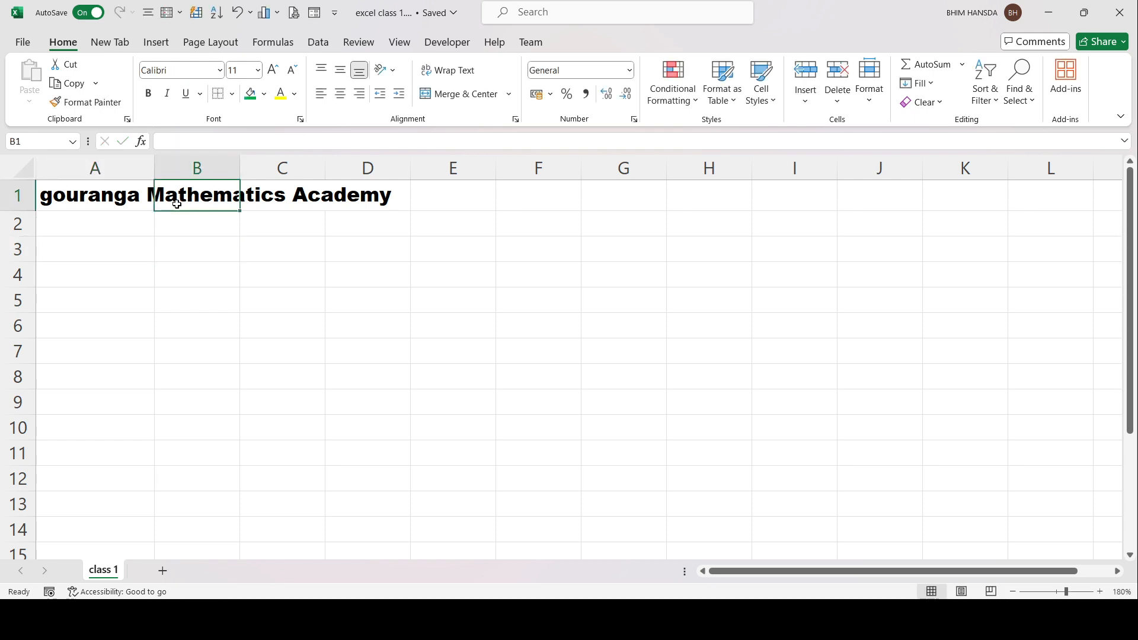
click(104, 198)
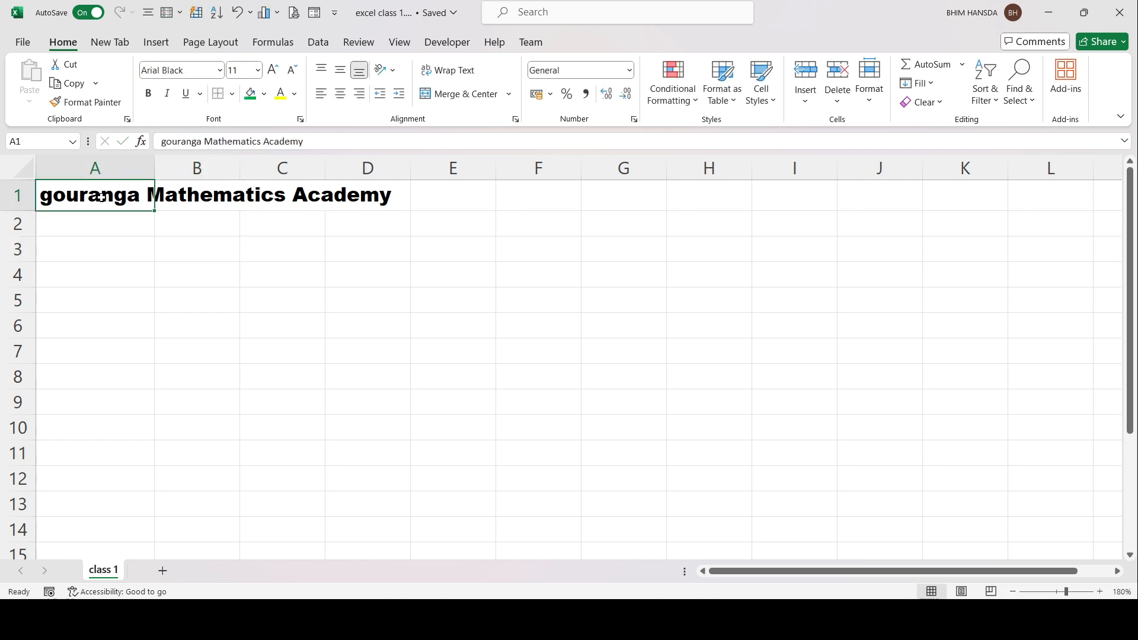
click(178, 199)
click(277, 202)
click(354, 207)
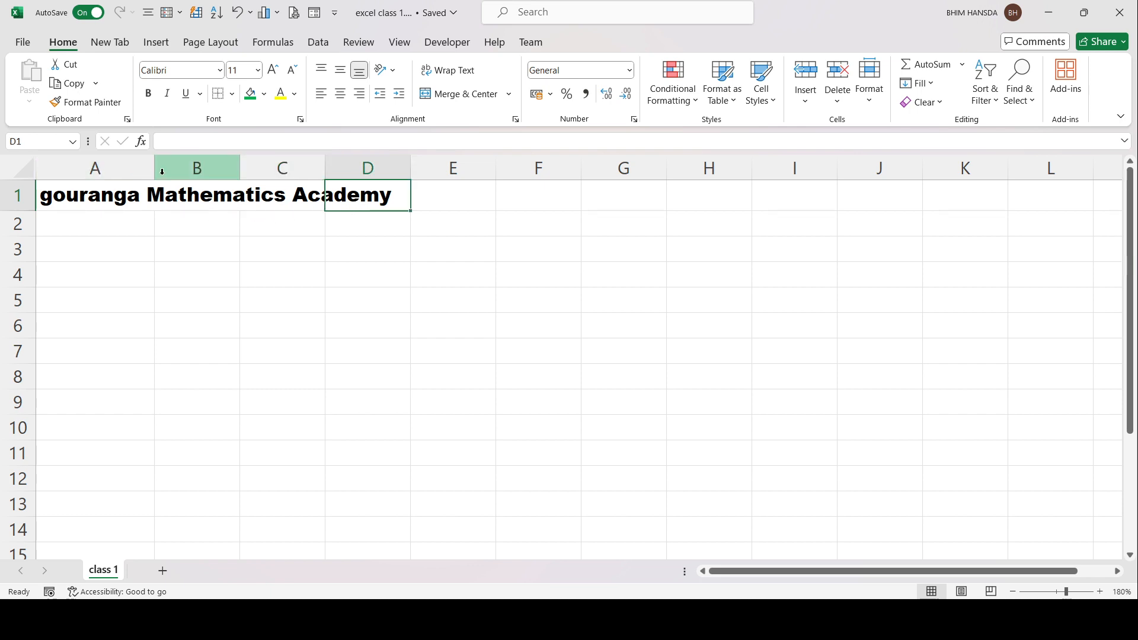
drag(154, 174, 425, 165)
drag(235, 231, 325, 544)
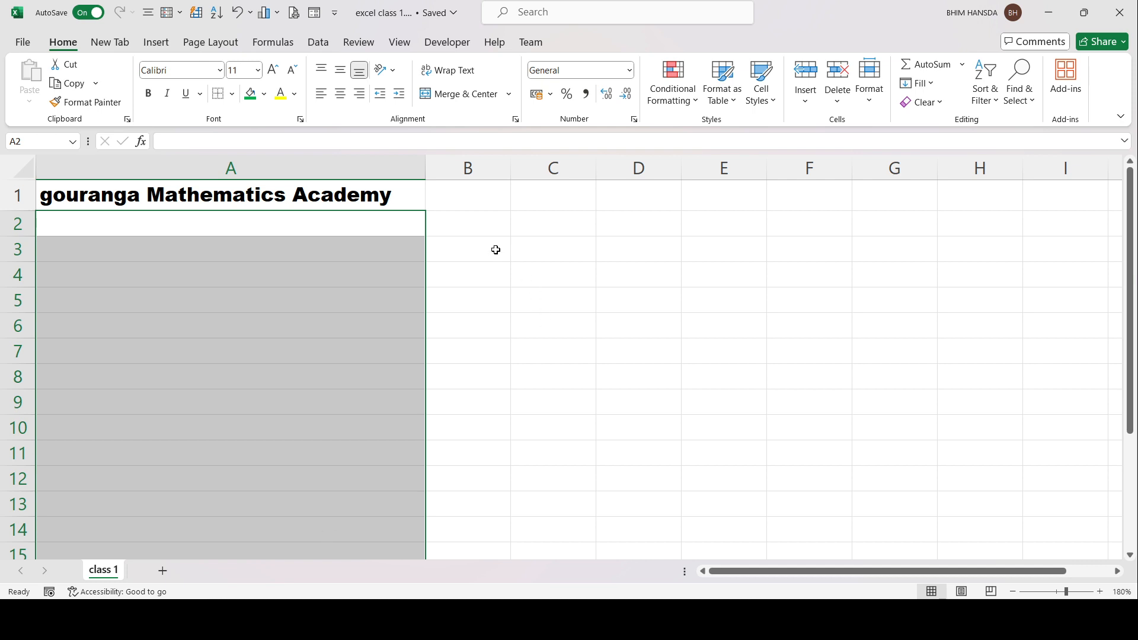
drag(474, 226, 518, 518)
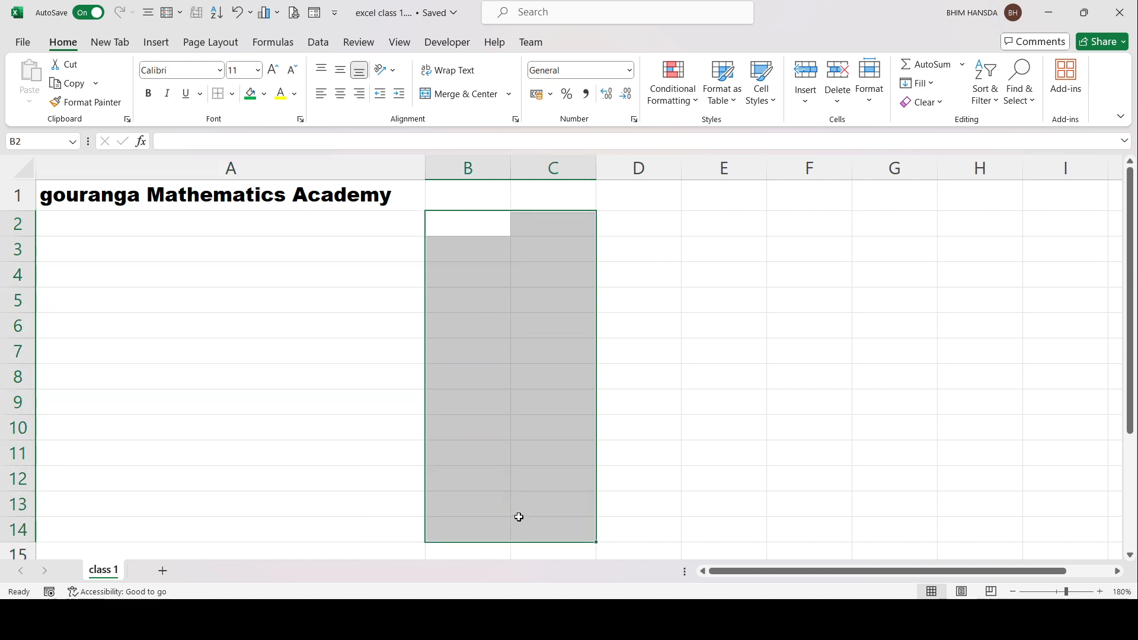
click(661, 318)
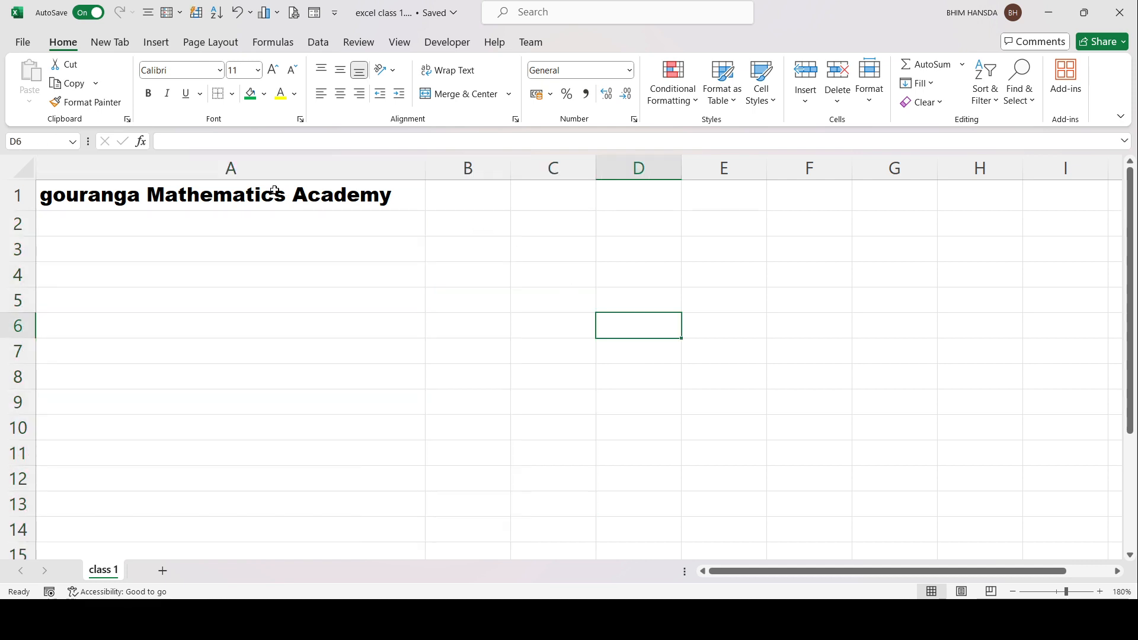
Center the title in cell A1 with Merge & Center.
click(243, 196)
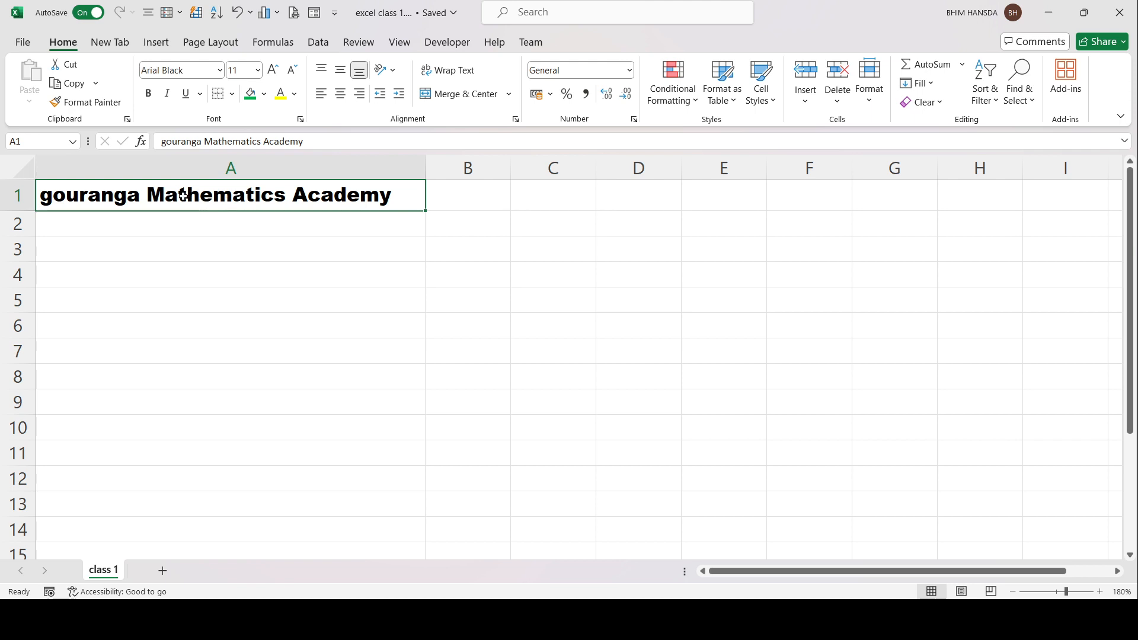
click(460, 95)
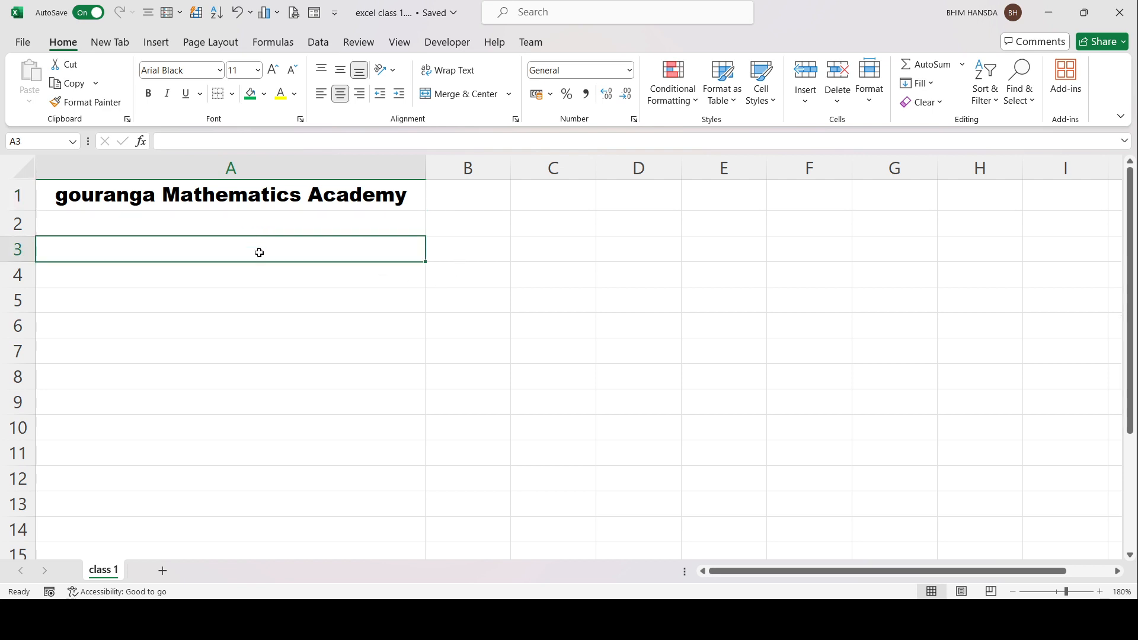
Undo the centering of the title and the widening of column A.
drag(257, 248, 330, 437)
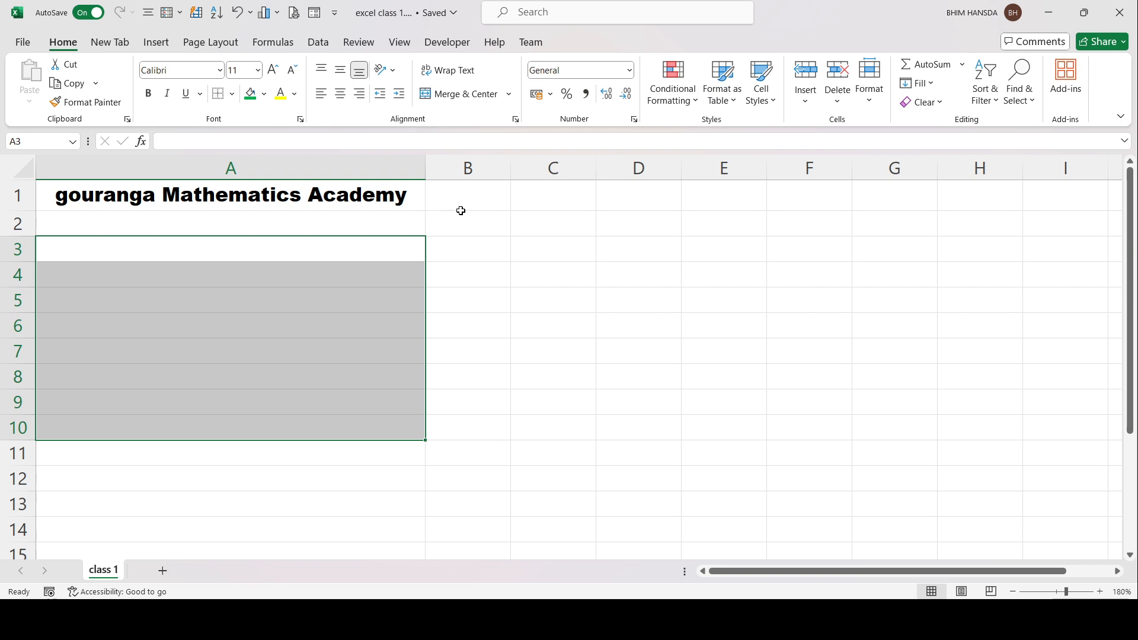
click(471, 240)
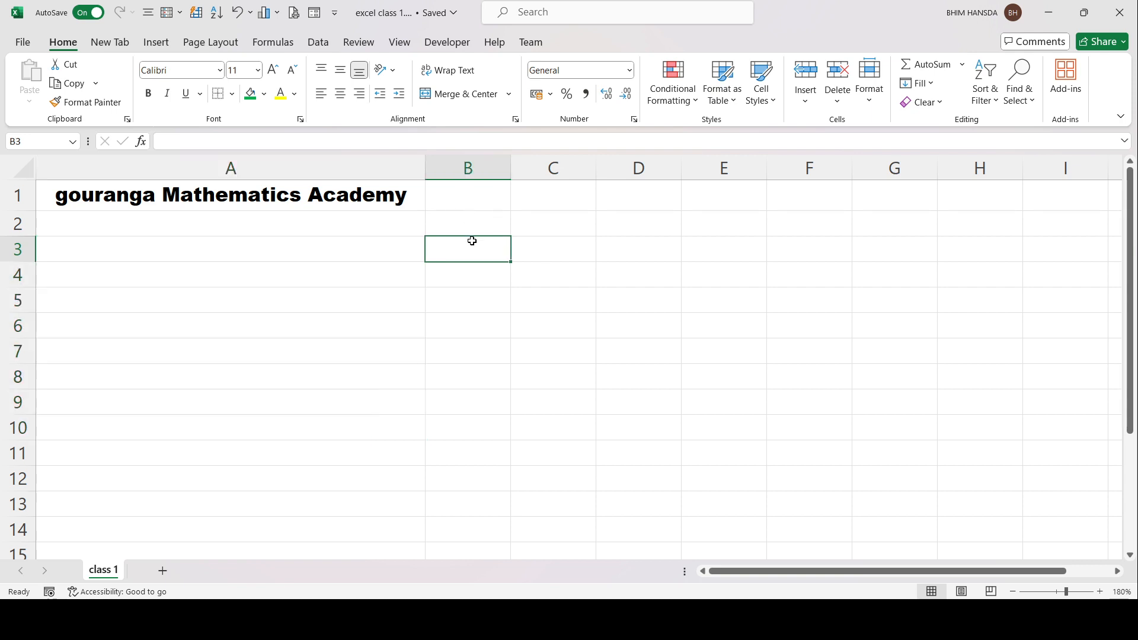
click(363, 201)
key(ctrl+z)
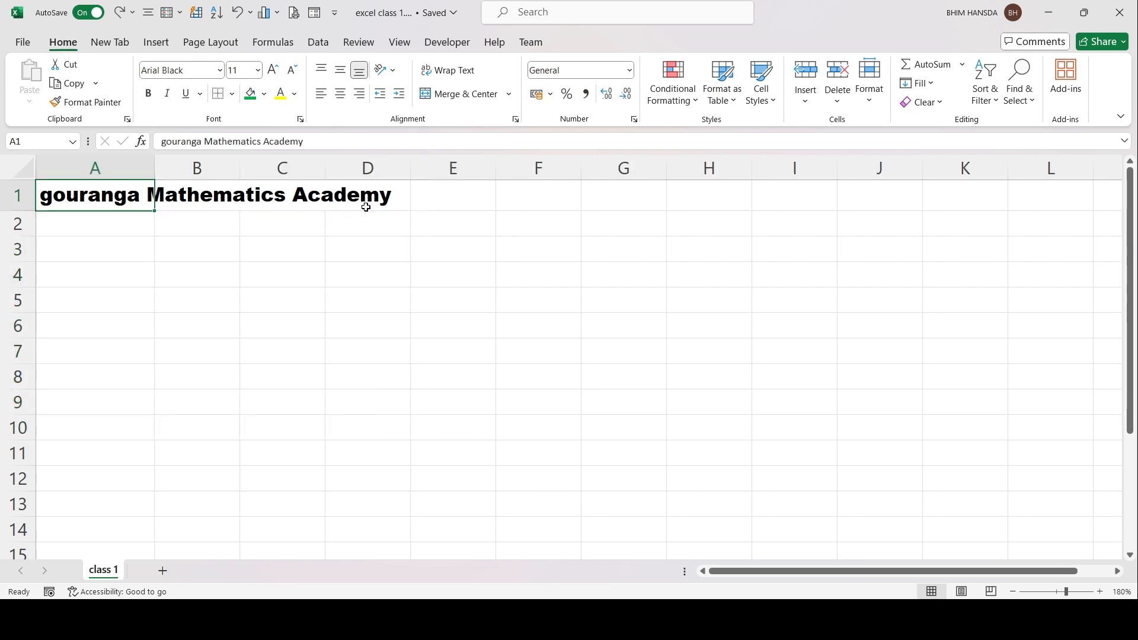
Merge and center the title across cells A1 to D1 and check the merged cell.
click(316, 247)
click(111, 201)
click(200, 242)
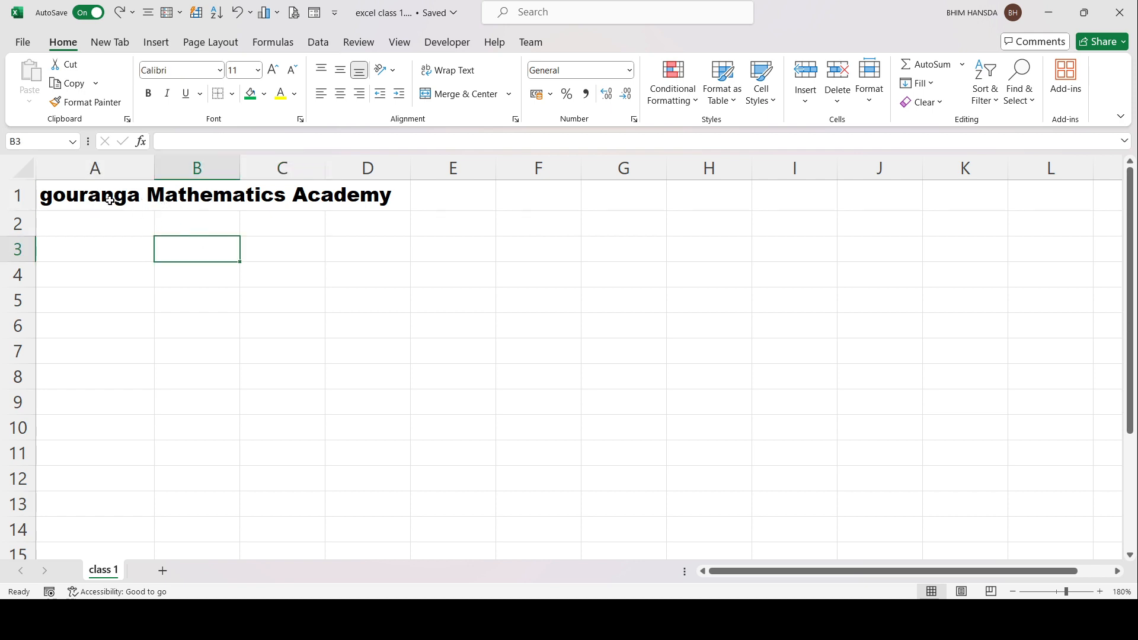
drag(50, 190, 361, 201)
key(ctrl+c)
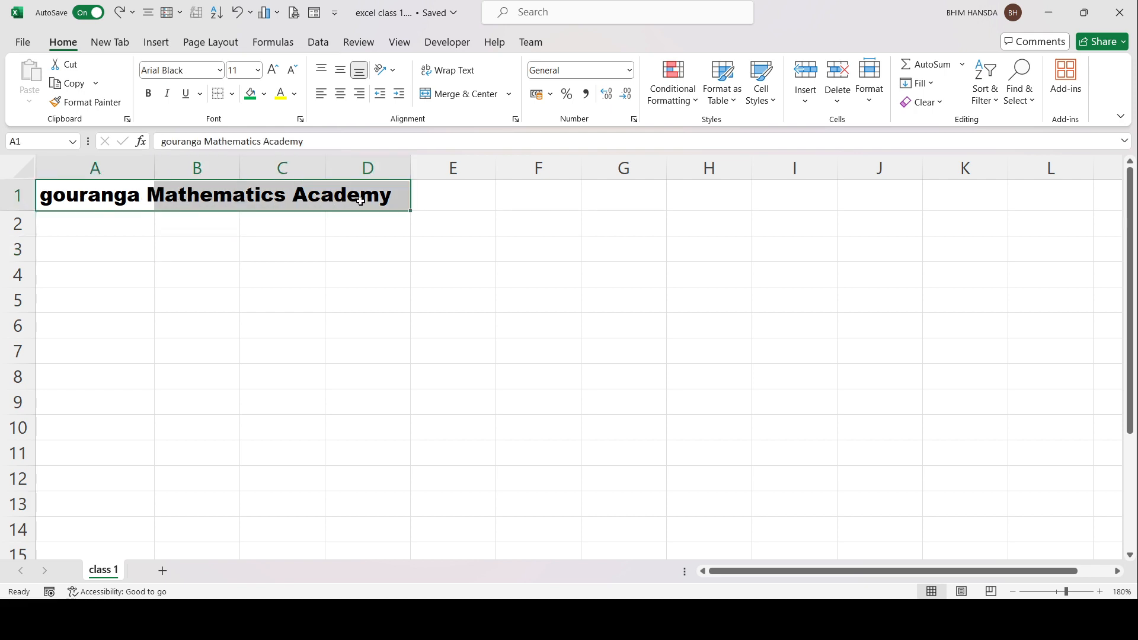
click(458, 94)
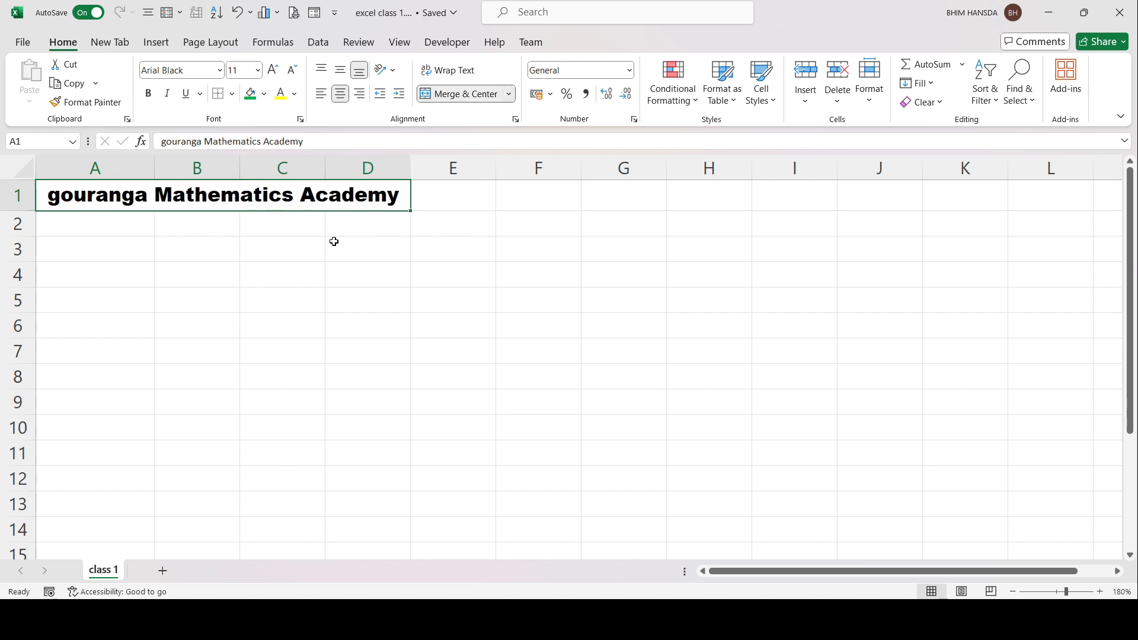
click(311, 314)
click(271, 239)
click(269, 230)
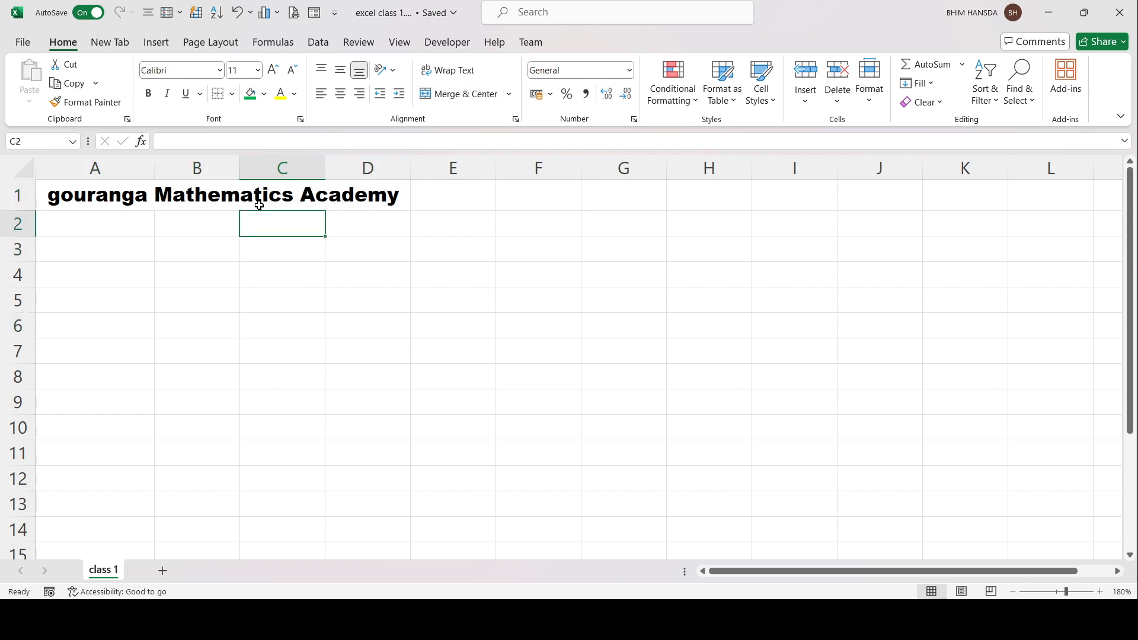
click(257, 202)
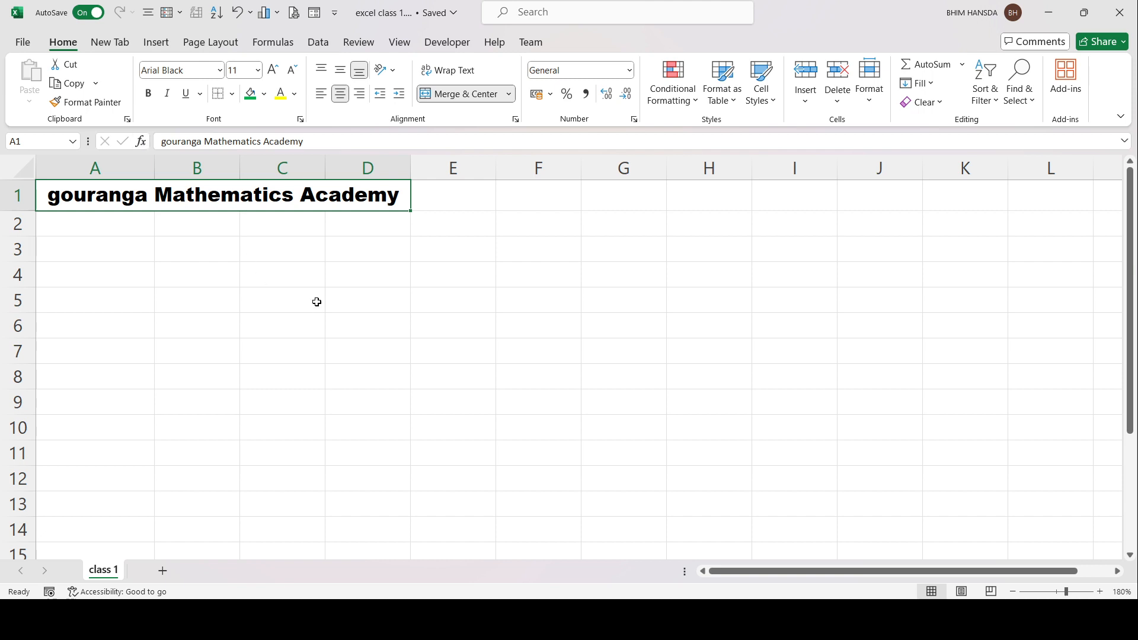
Enter the sample text dhydtj in cell C3 and delete it again.
click(290, 249)
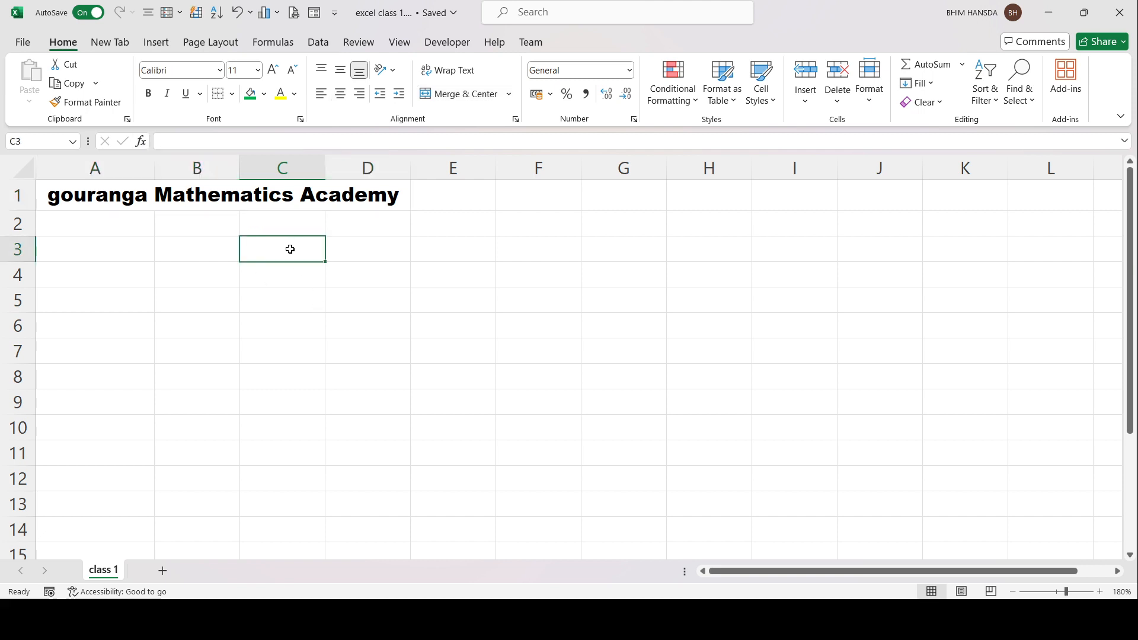
text(dhydtj)
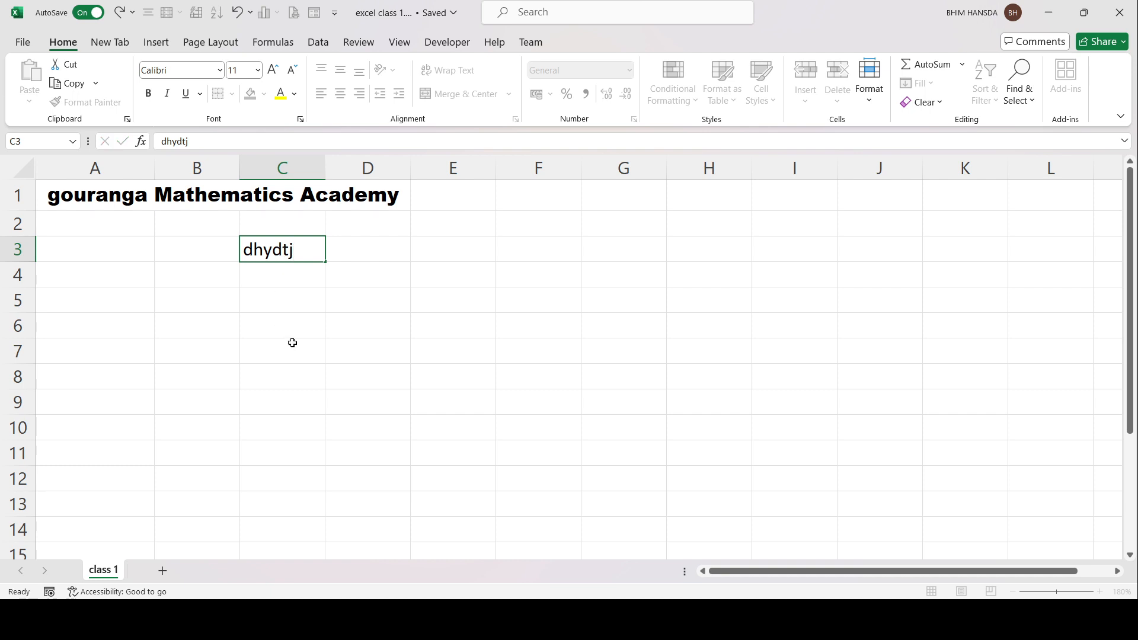
click(292, 341)
click(269, 249)
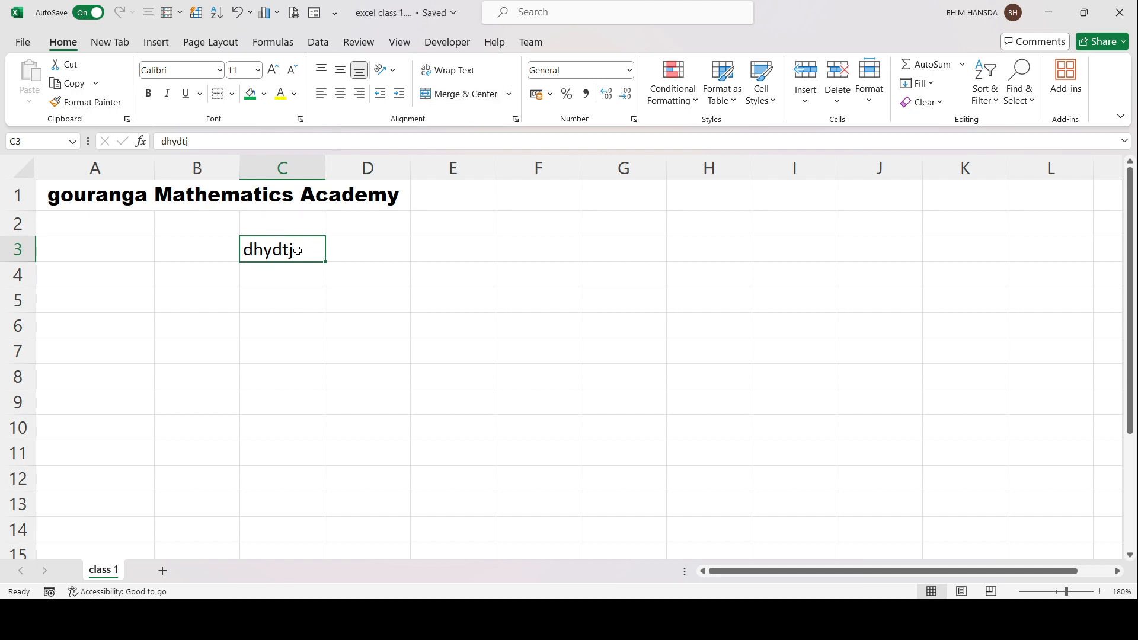
click(342, 256)
click(257, 249)
key(BackSpace)
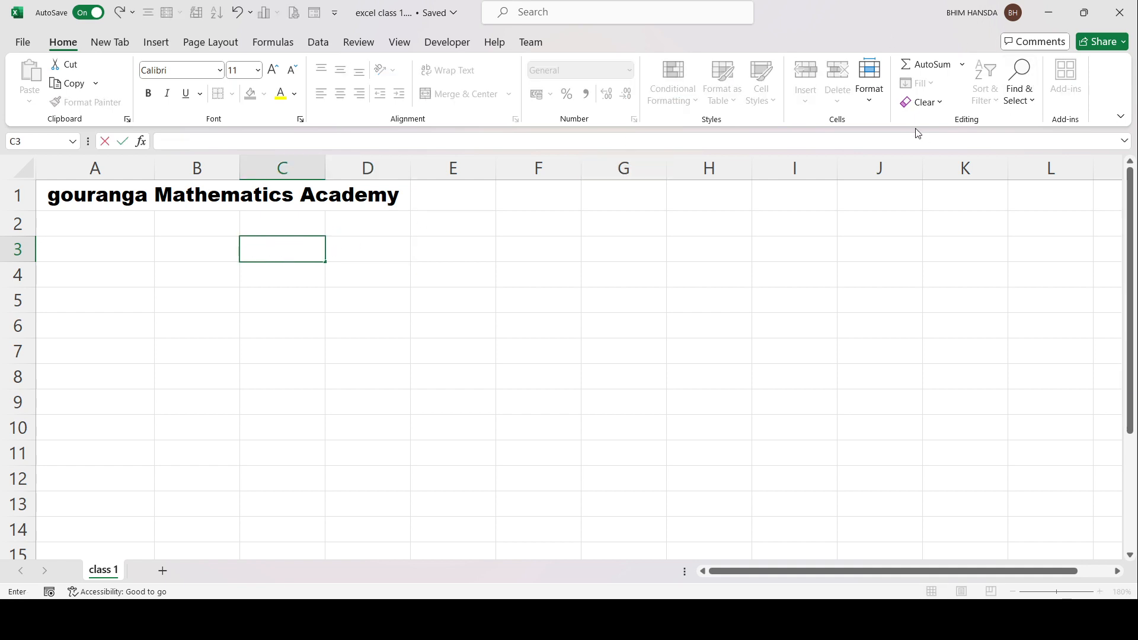
click(474, 308)
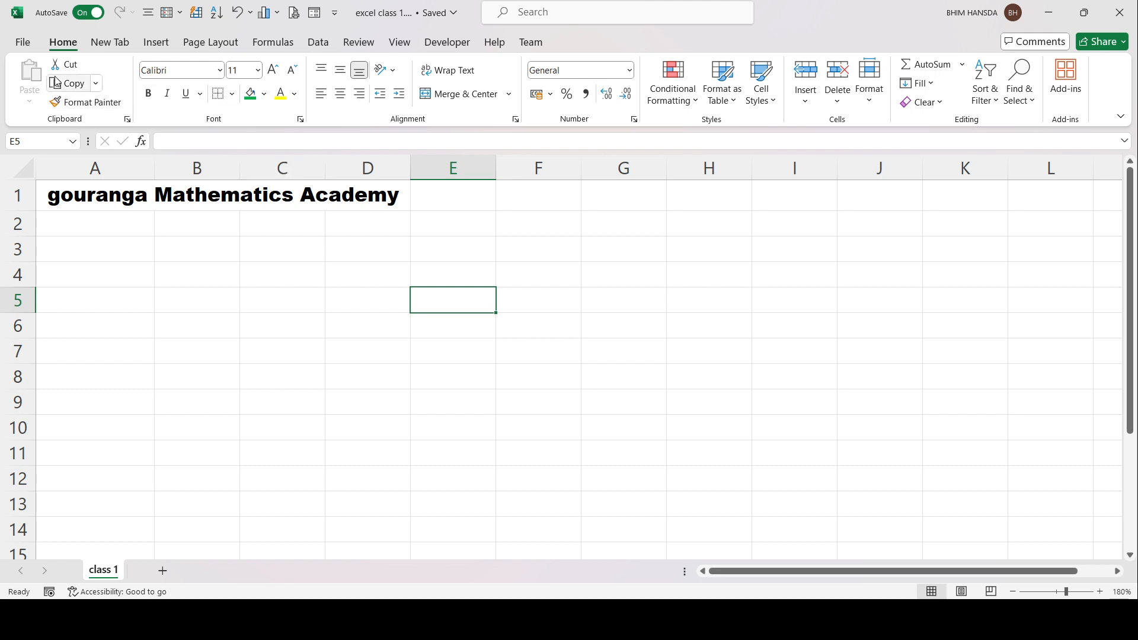
Cut the merged title in A1 and paste it into cell D4.
click(1099, 592)
click(1099, 592)
click(1098, 592)
click(1099, 592)
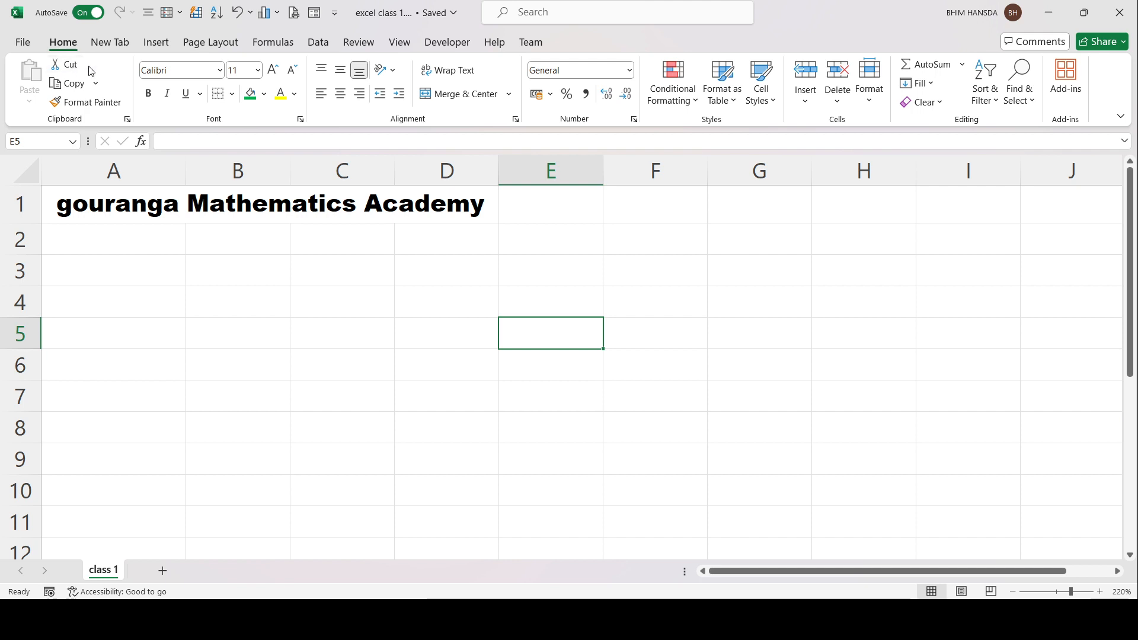
click(114, 211)
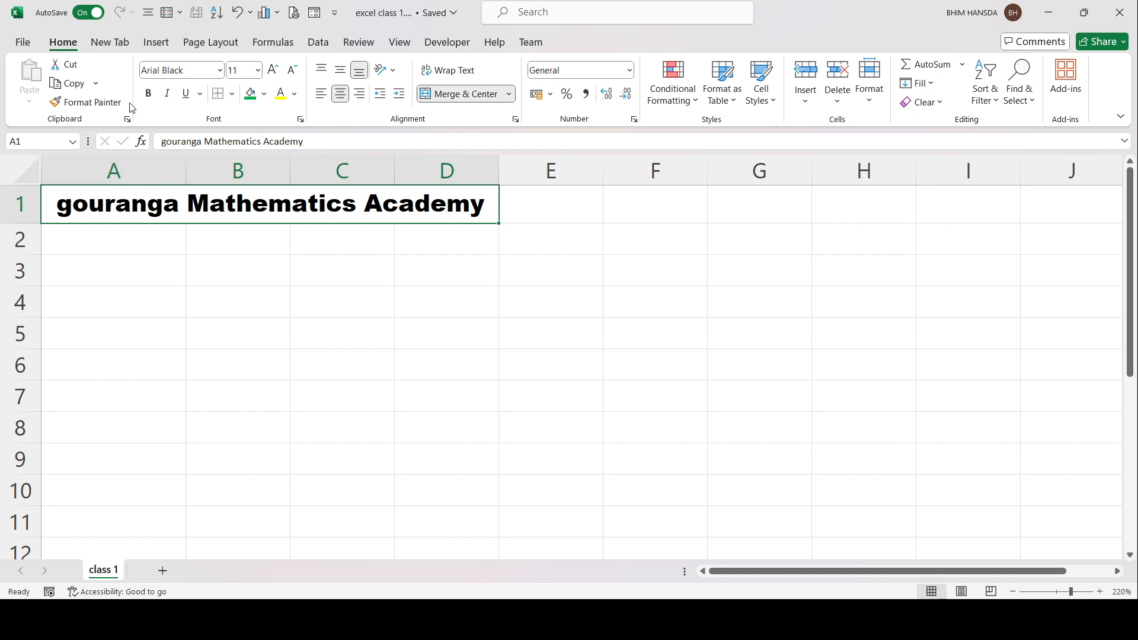
click(76, 66)
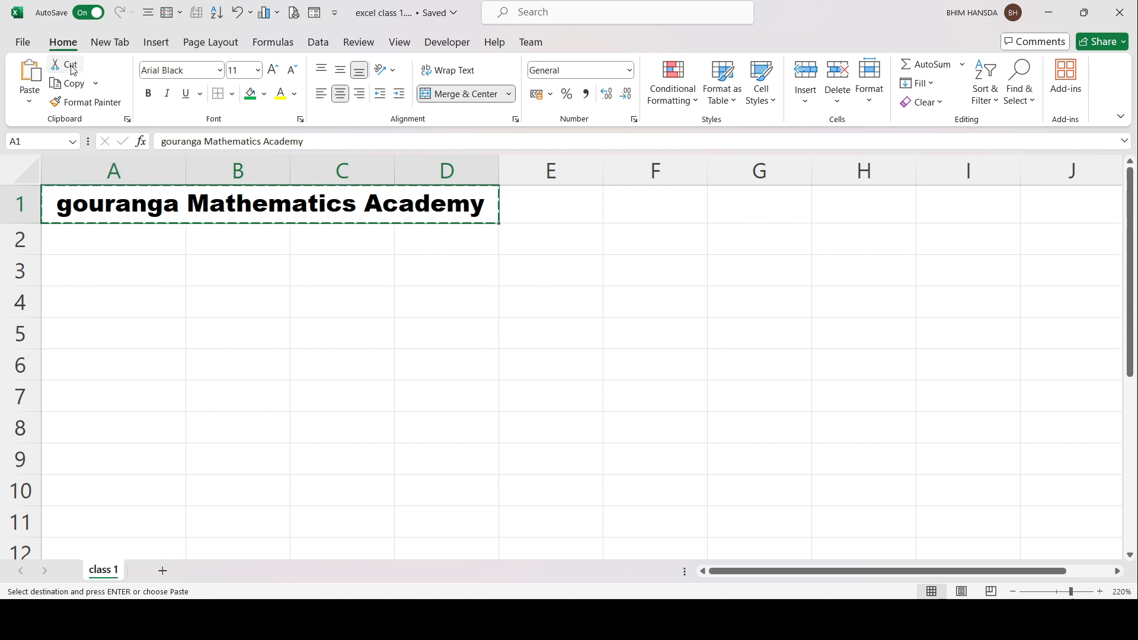
click(429, 306)
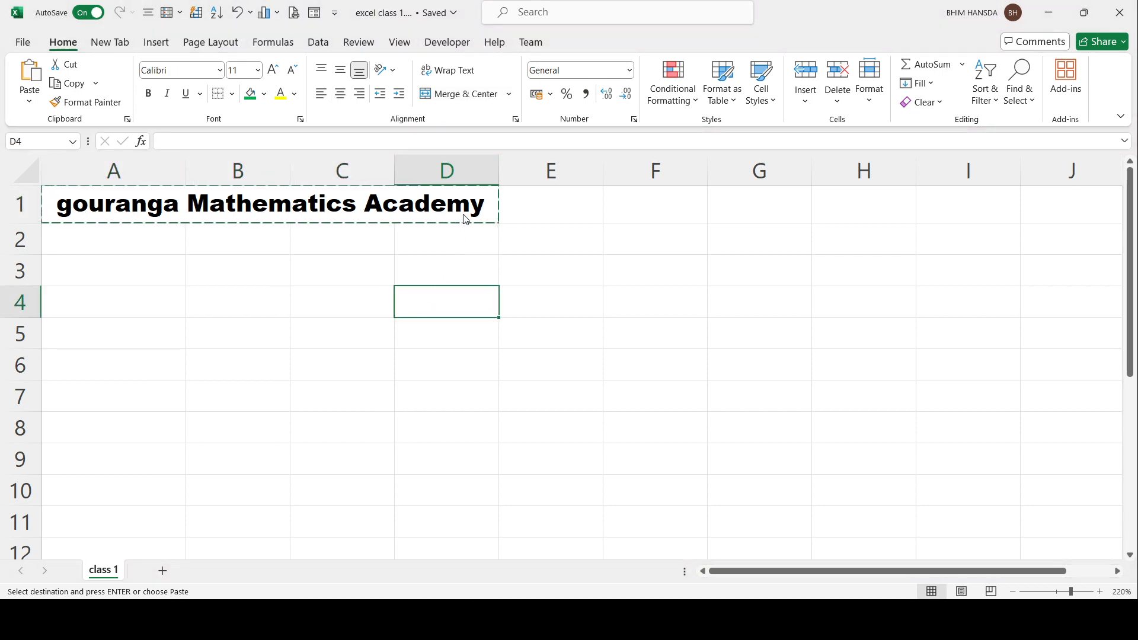
key(ctrl+v)
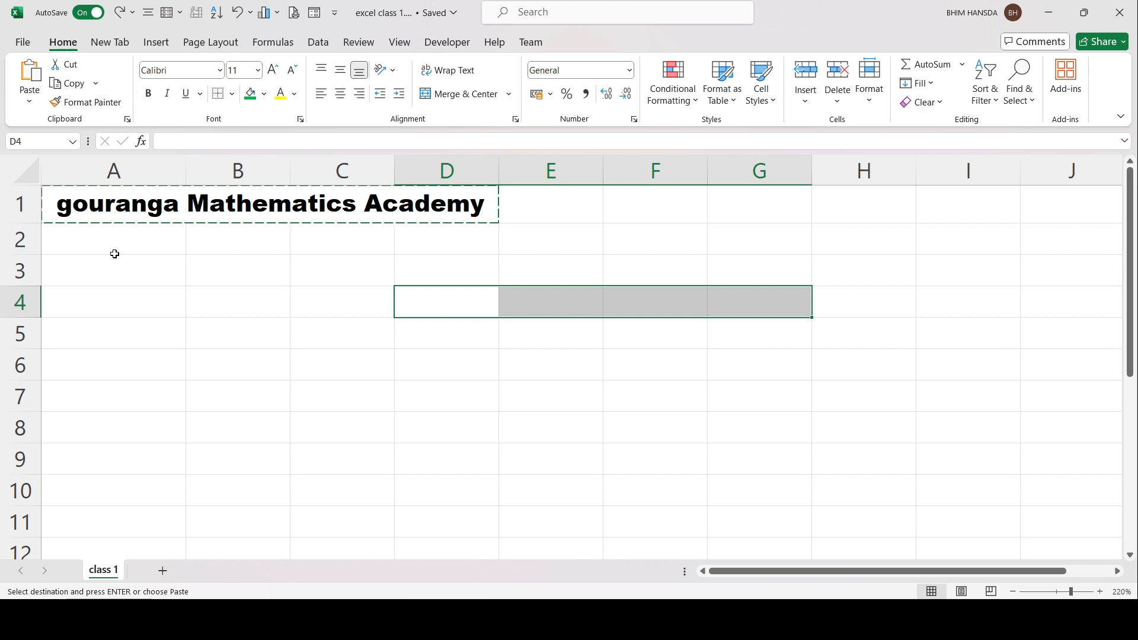
Enter trial text starting with cccc in cell D4 and erase all of it.
click(421, 351)
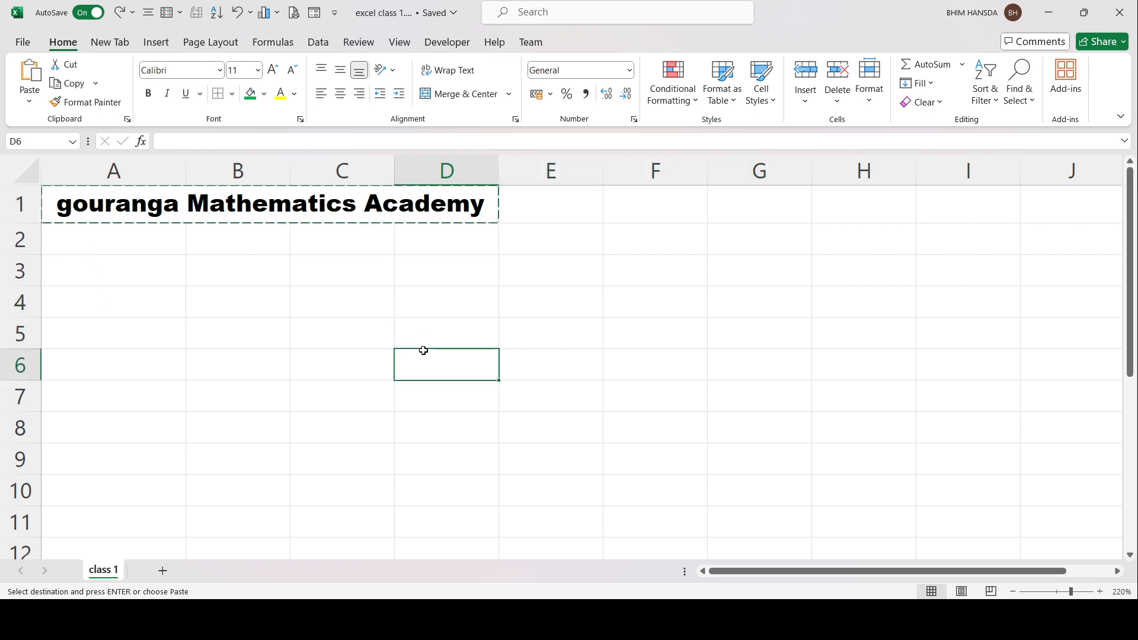
click(420, 302)
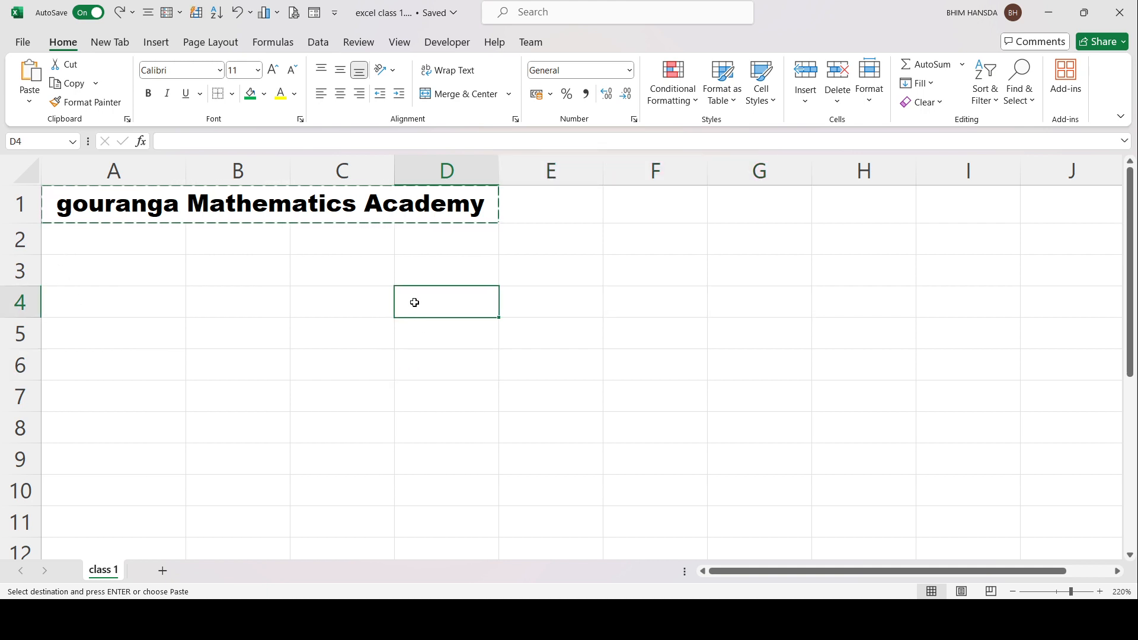
text(cccc)
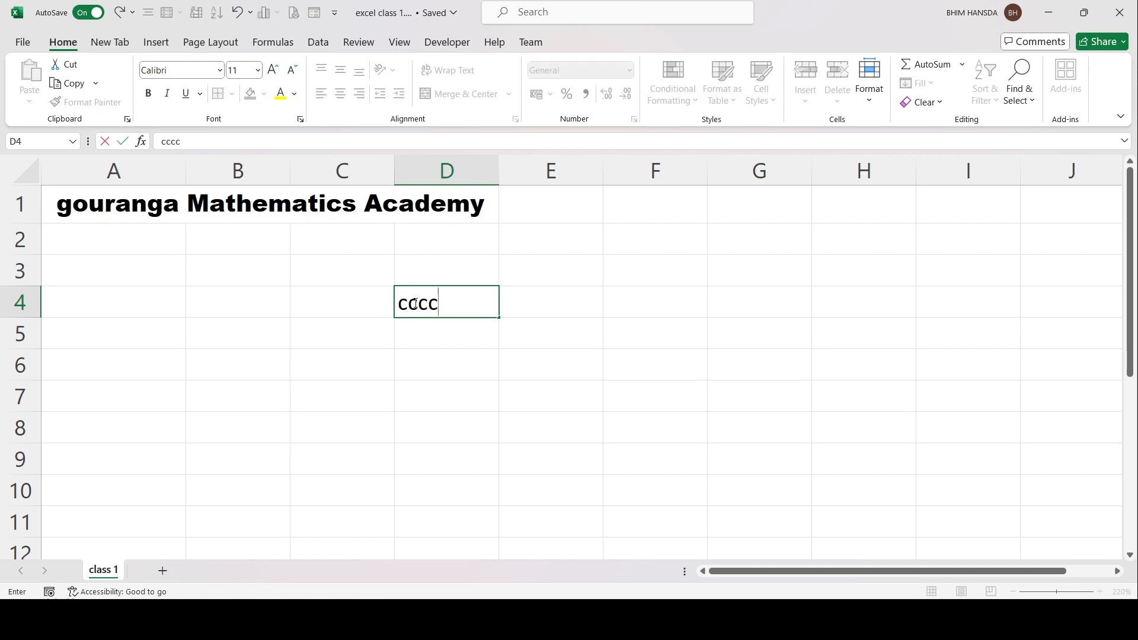
key(BackSpace)
key(BackSpace)
text(trl x)
key(BackSpace)
key(BackSpace)
key(BackSpace)
key(BackSpace)
click(548, 260)
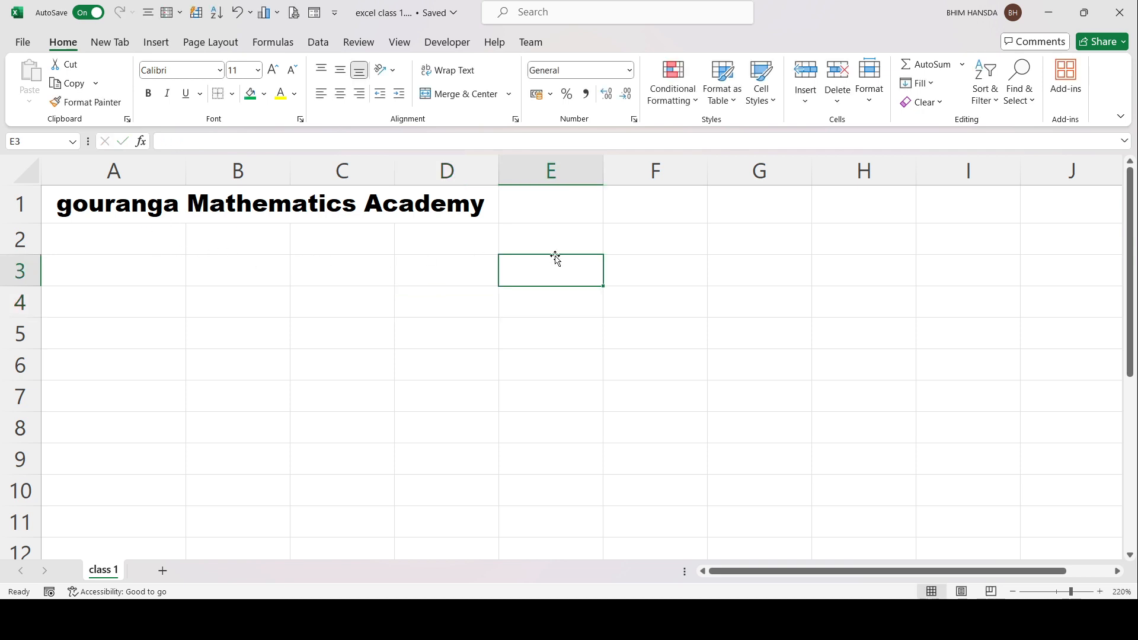
Copy the merged title in A1 and paste the copy into cell D4.
click(386, 204)
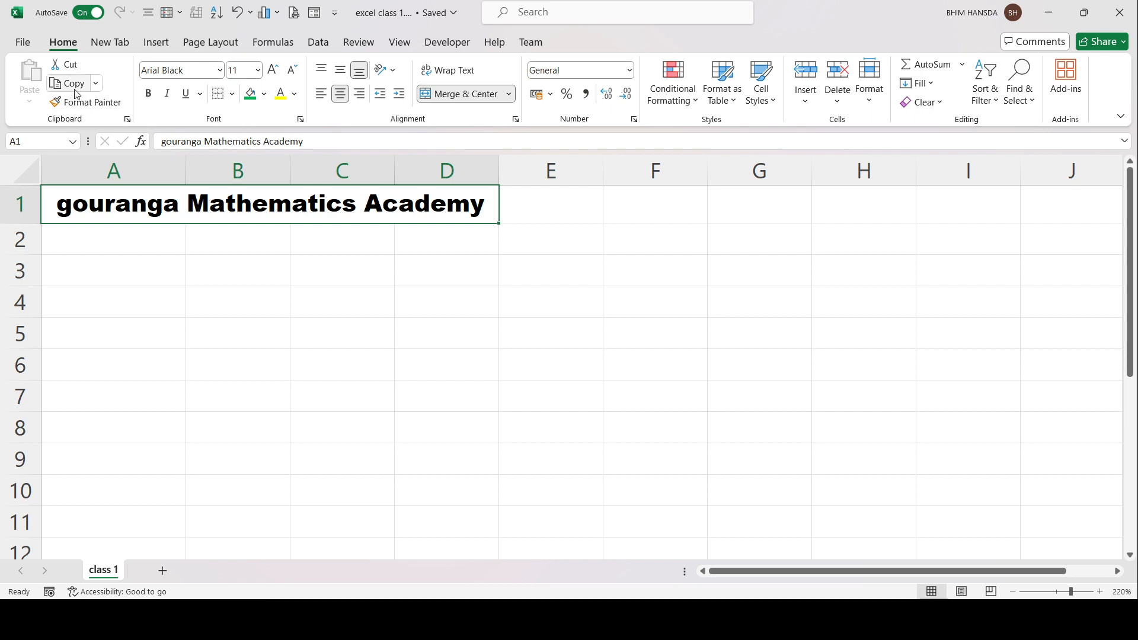
click(68, 83)
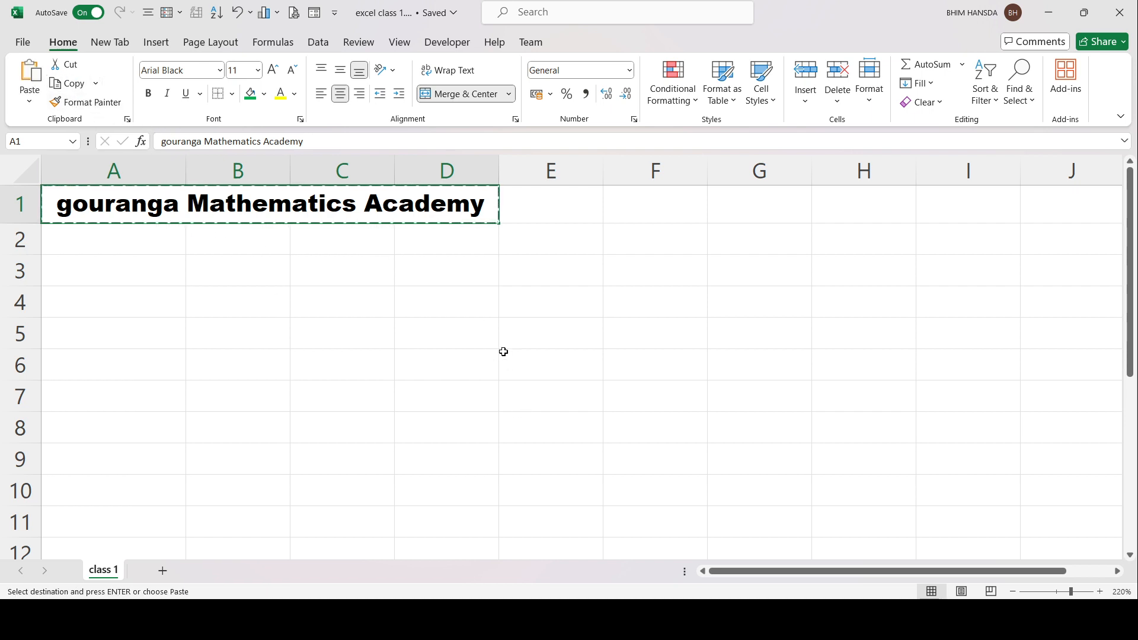
click(446, 308)
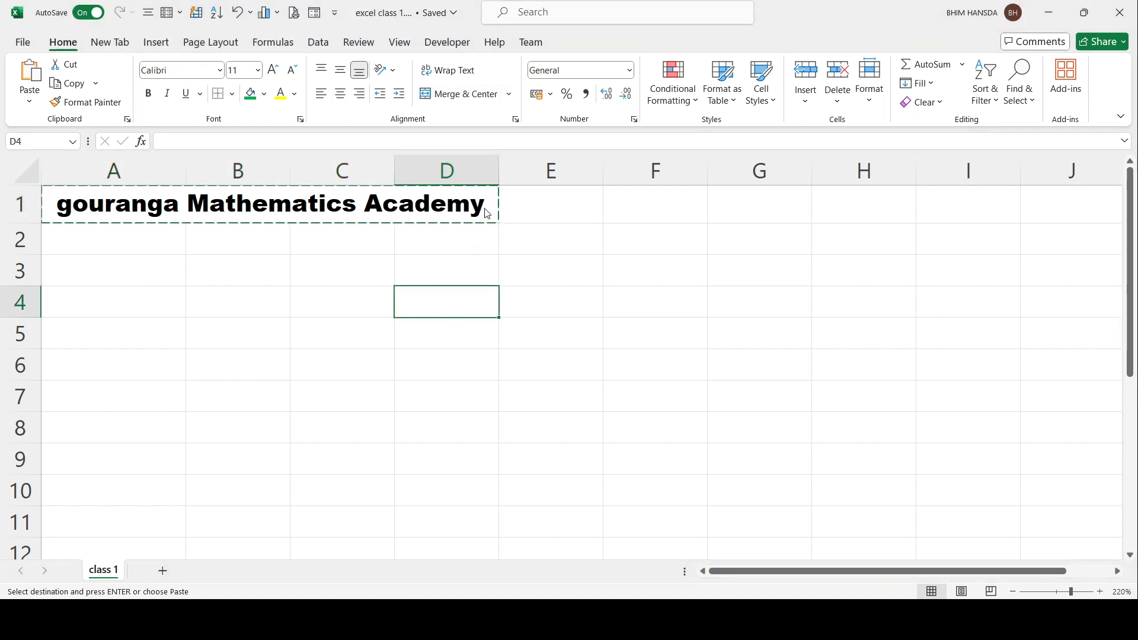
key(ctrl+v)
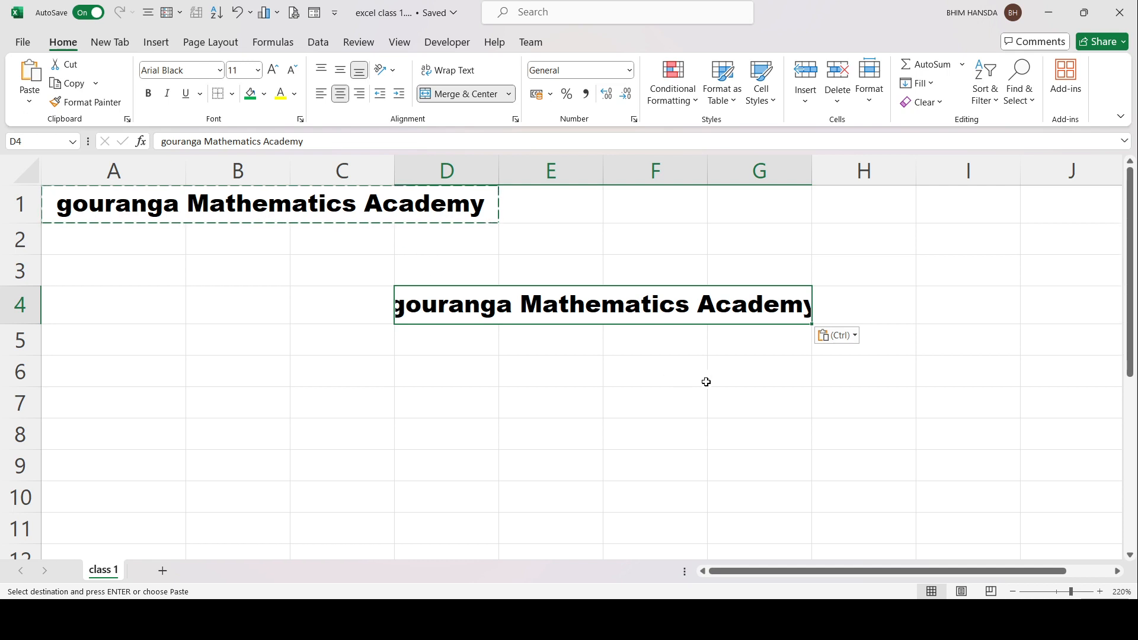
click(608, 390)
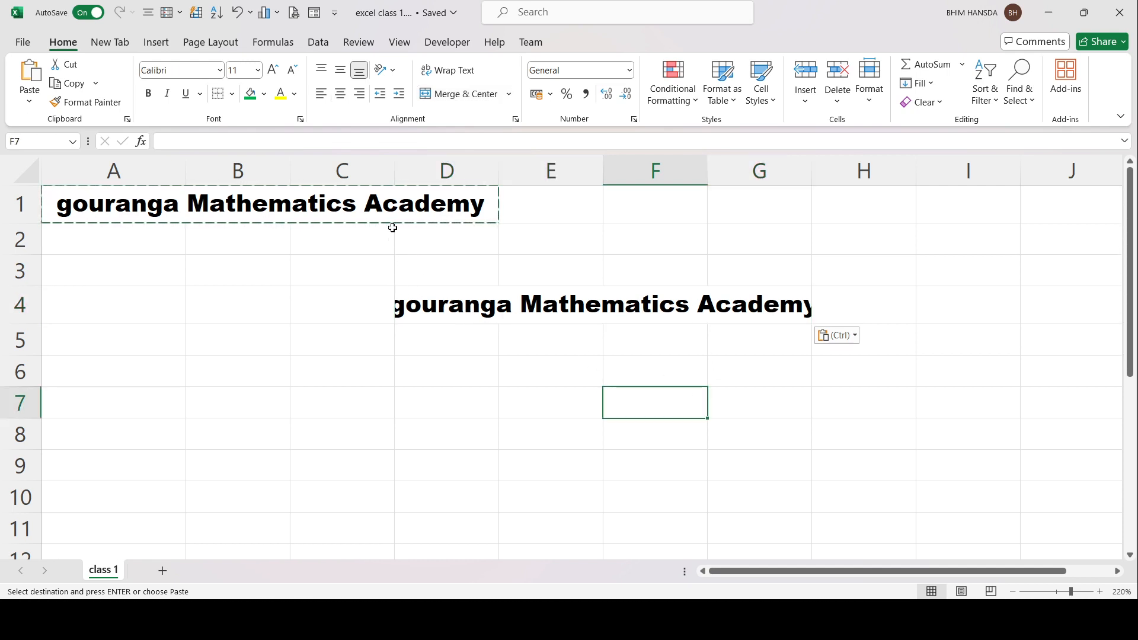
Narrow column C slightly and unmerge the copied title in cells D4 to G4.
drag(394, 173, 384, 173)
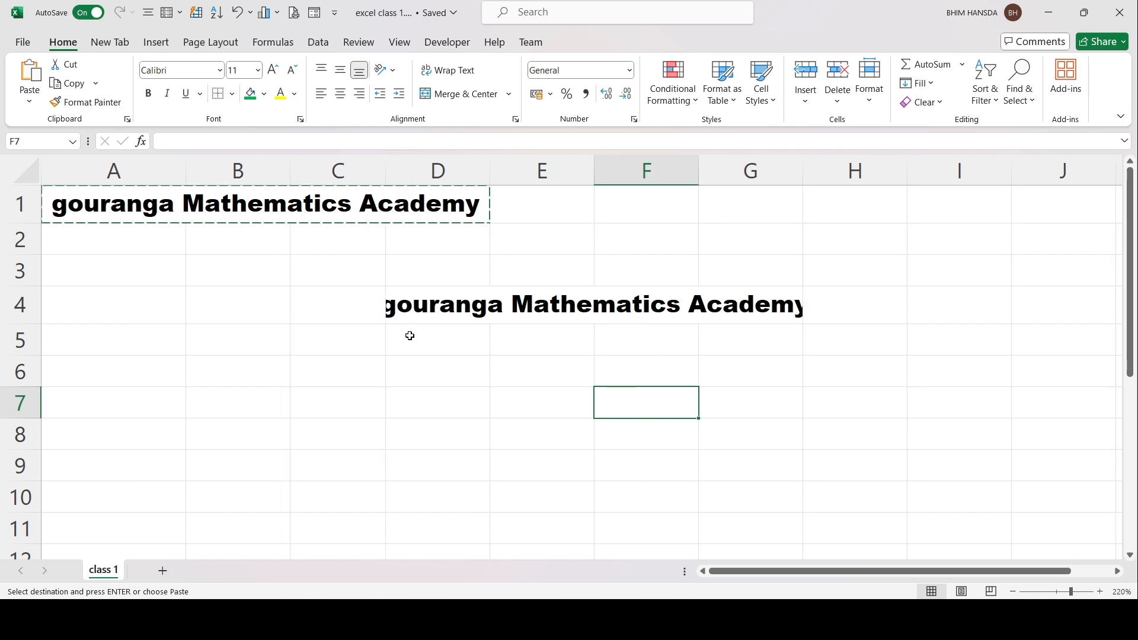
click(444, 305)
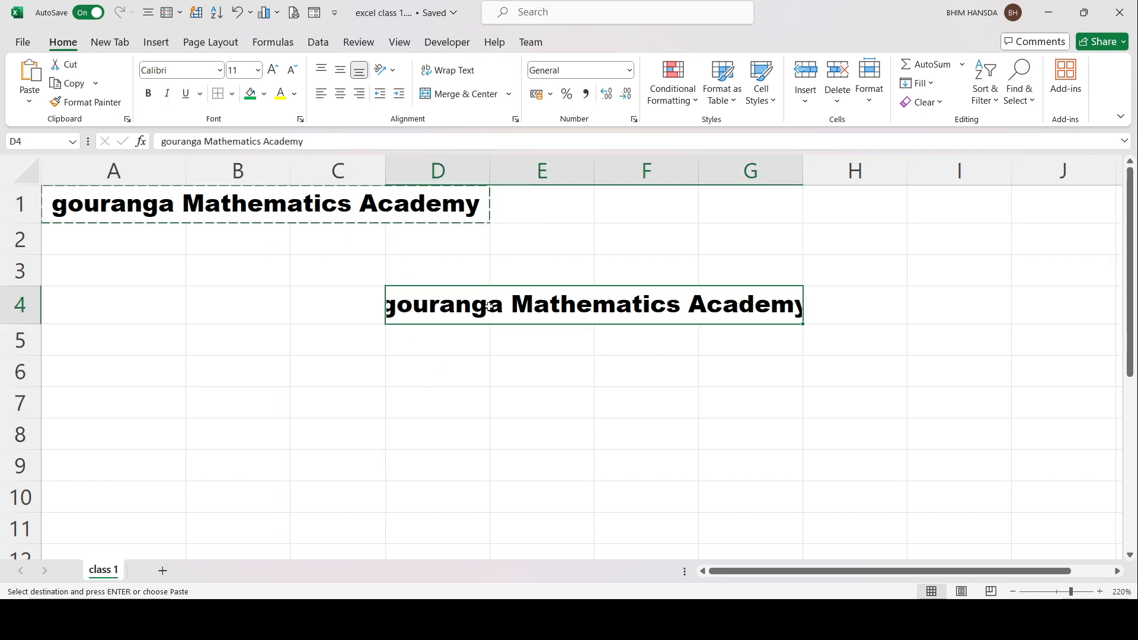
click(471, 94)
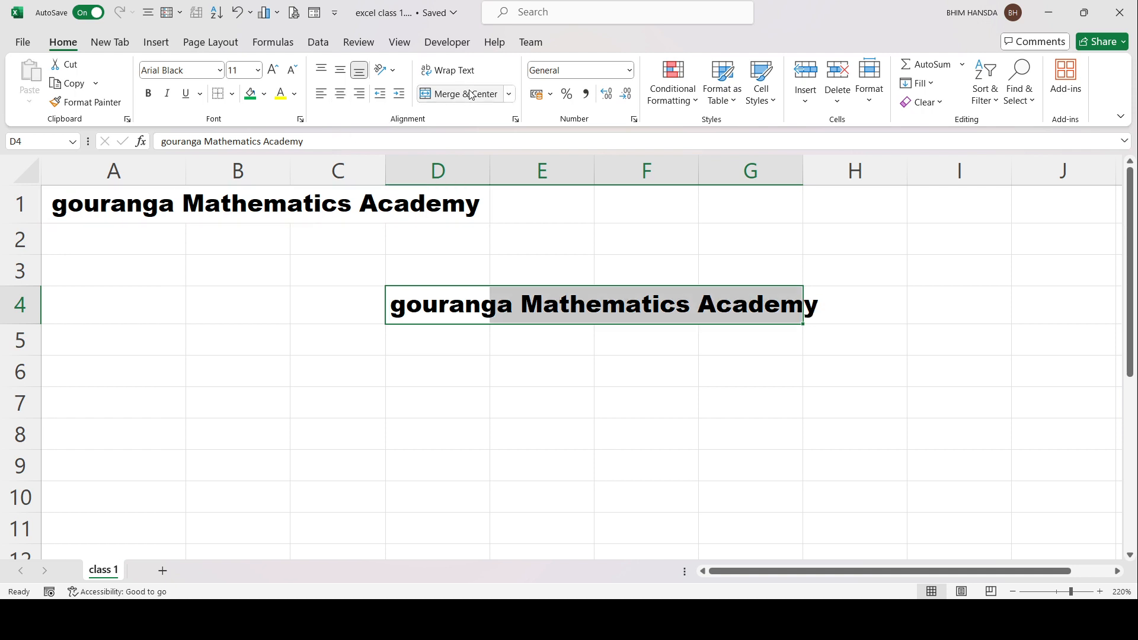
click(661, 404)
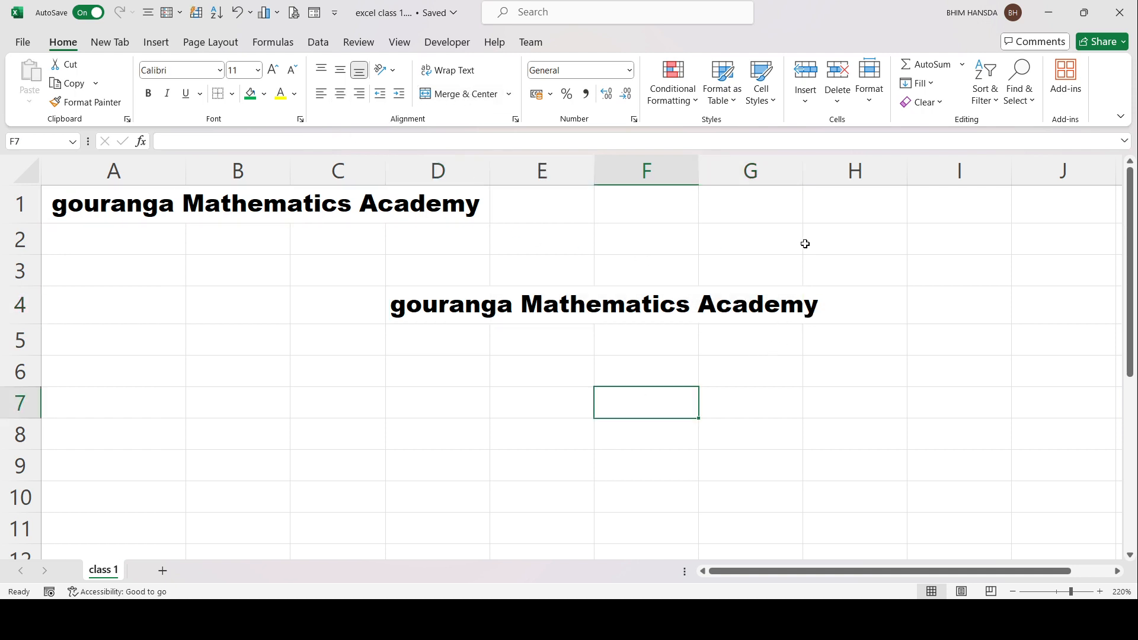
Widen column G to about 10.22 so that the copied title in row 4 ends within it.
drag(802, 171, 826, 171)
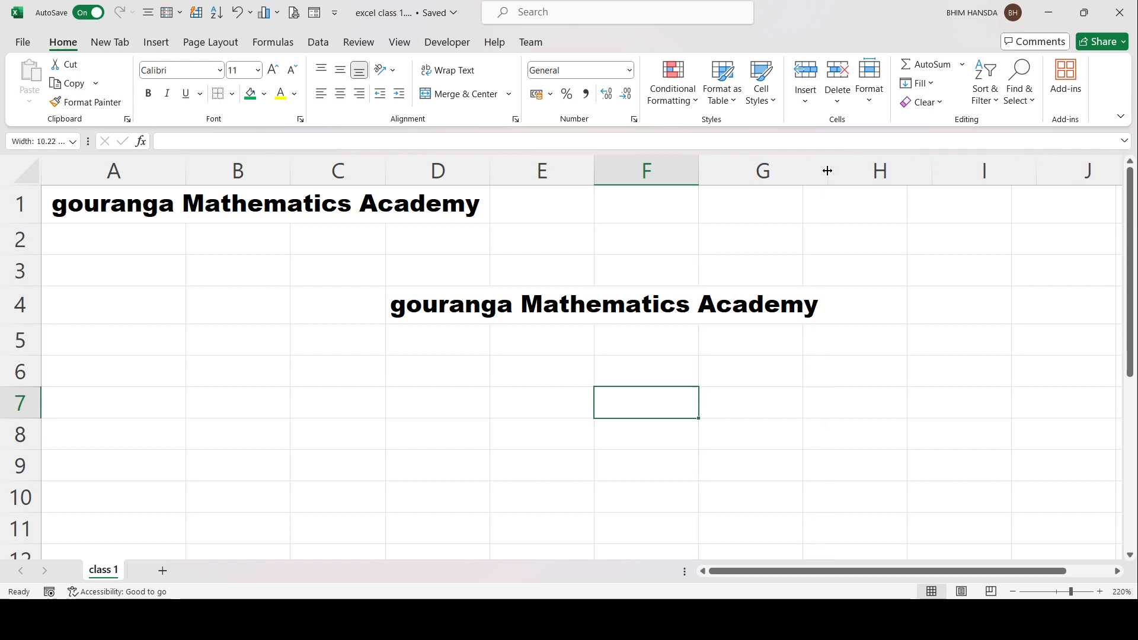
click(759, 468)
click(755, 353)
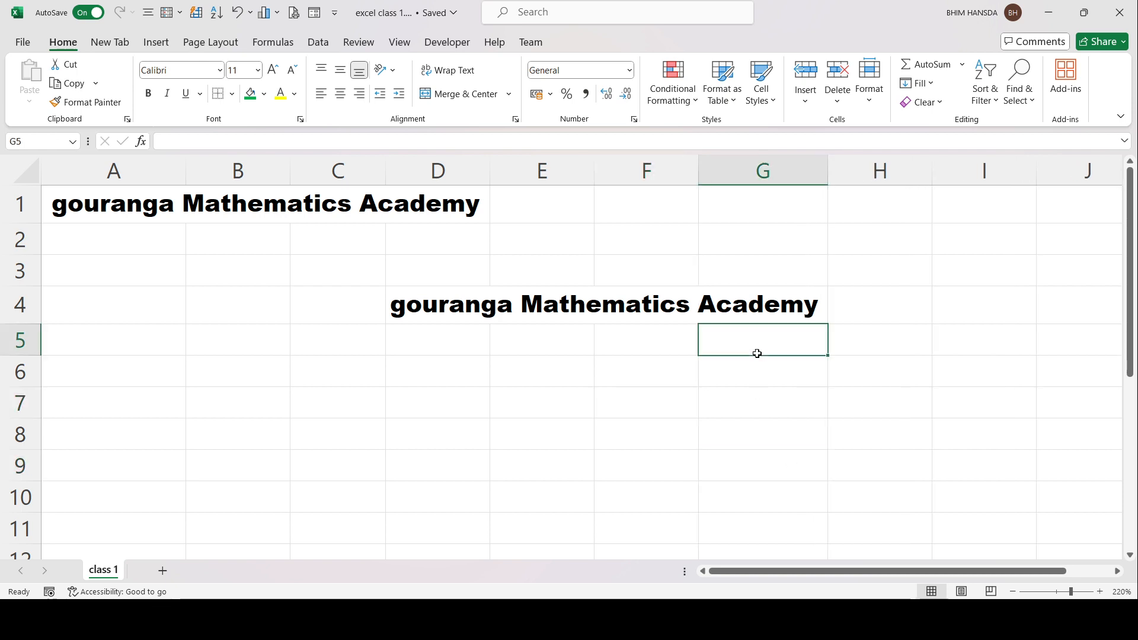
click(637, 349)
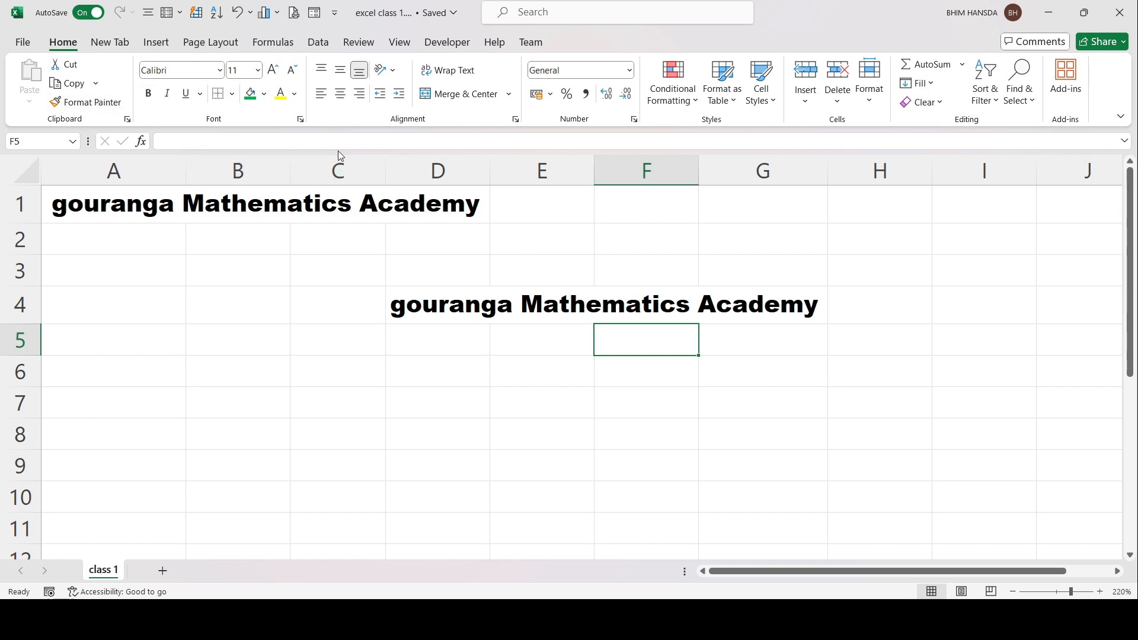
Try font size 48 on the merged title in A1 and return it to its previous size.
click(331, 208)
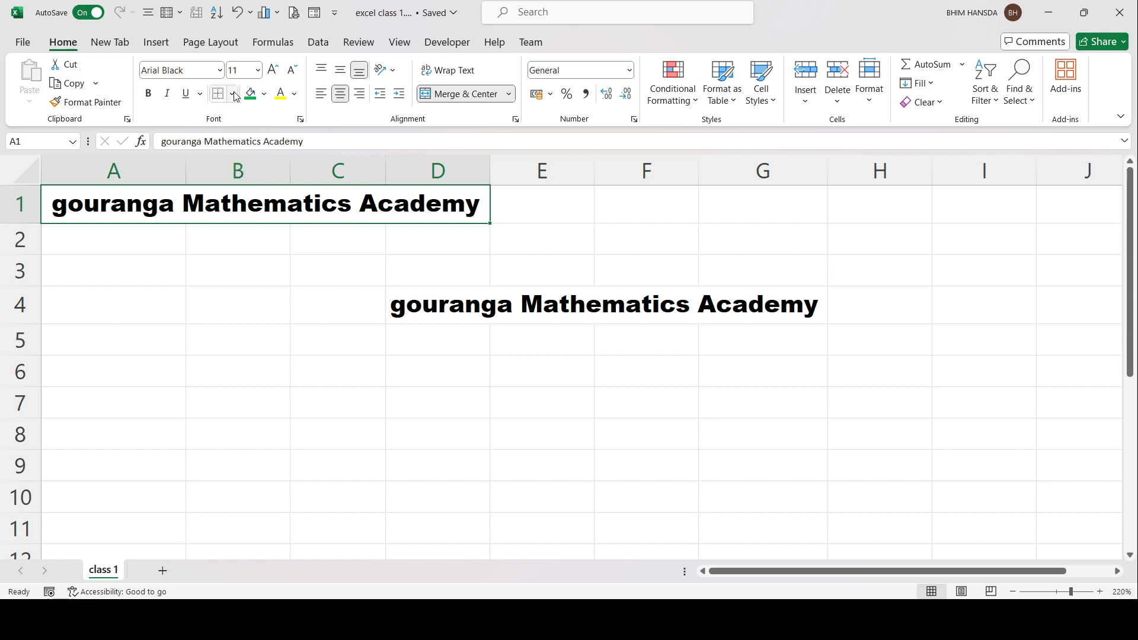
click(259, 70)
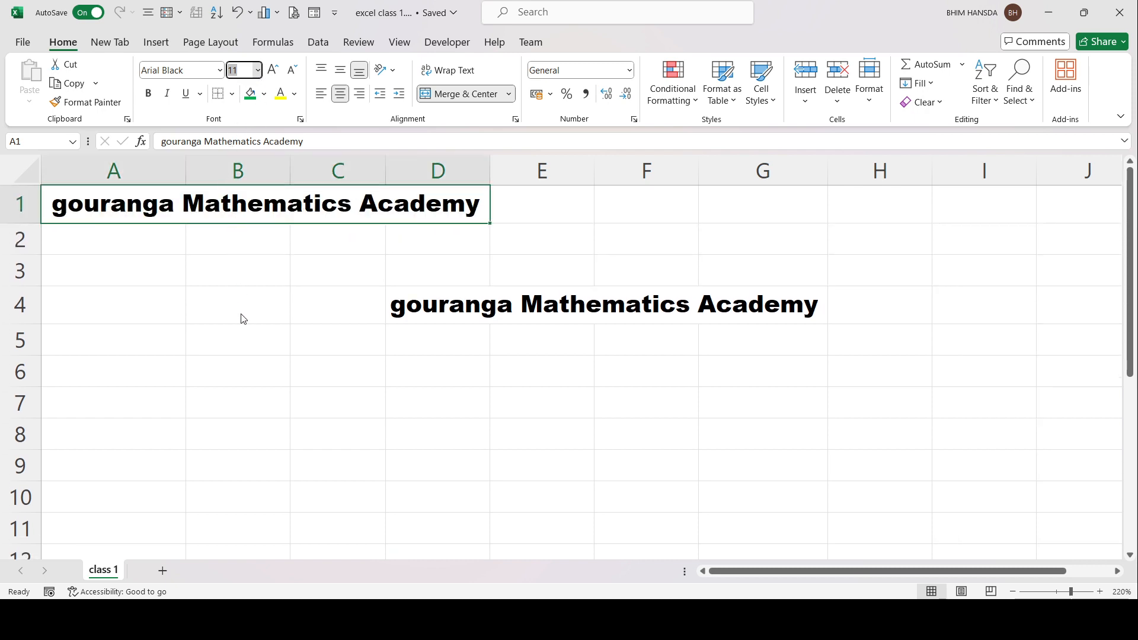
text(48)
key(Return)
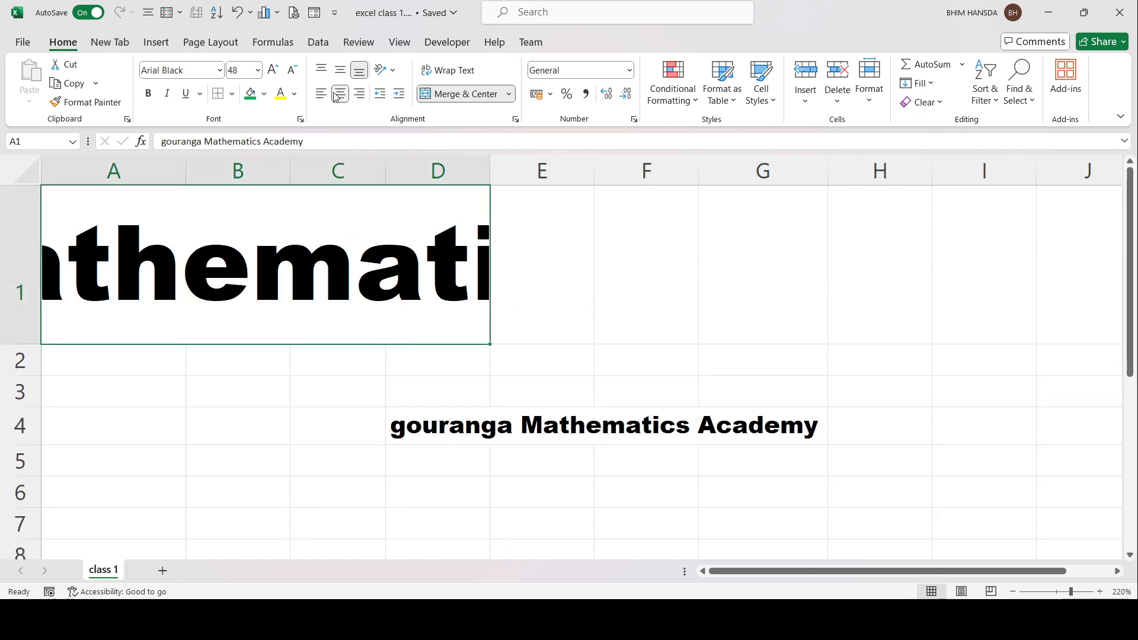
click(258, 72)
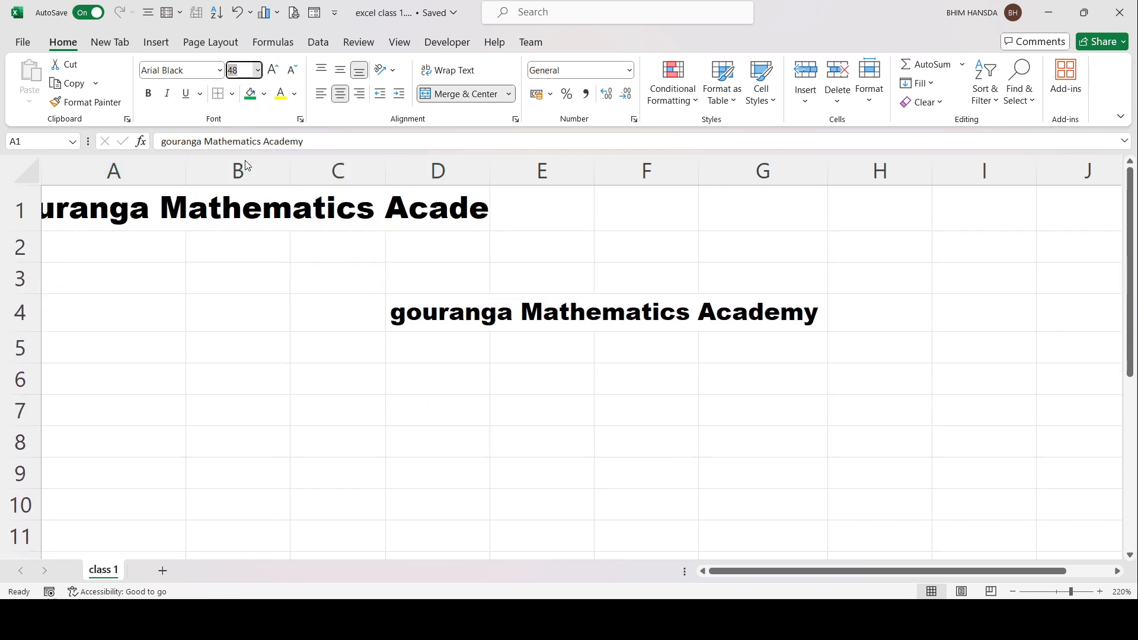
key(Escape)
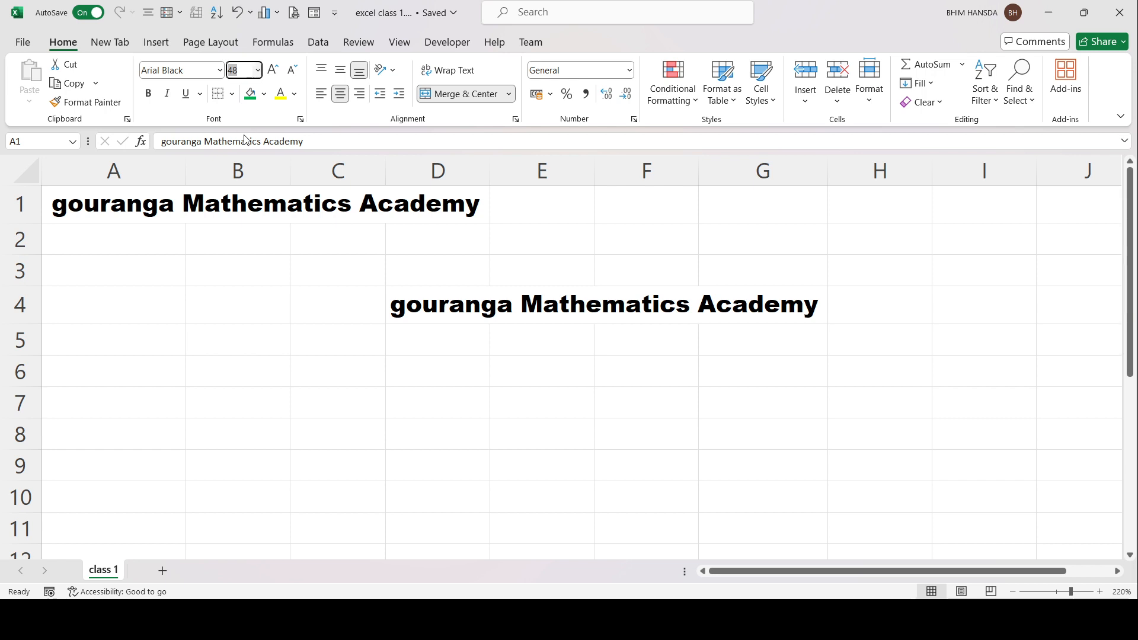
Increase the font size of the title in A1 to 12 and then reduce it to 10.
click(275, 71)
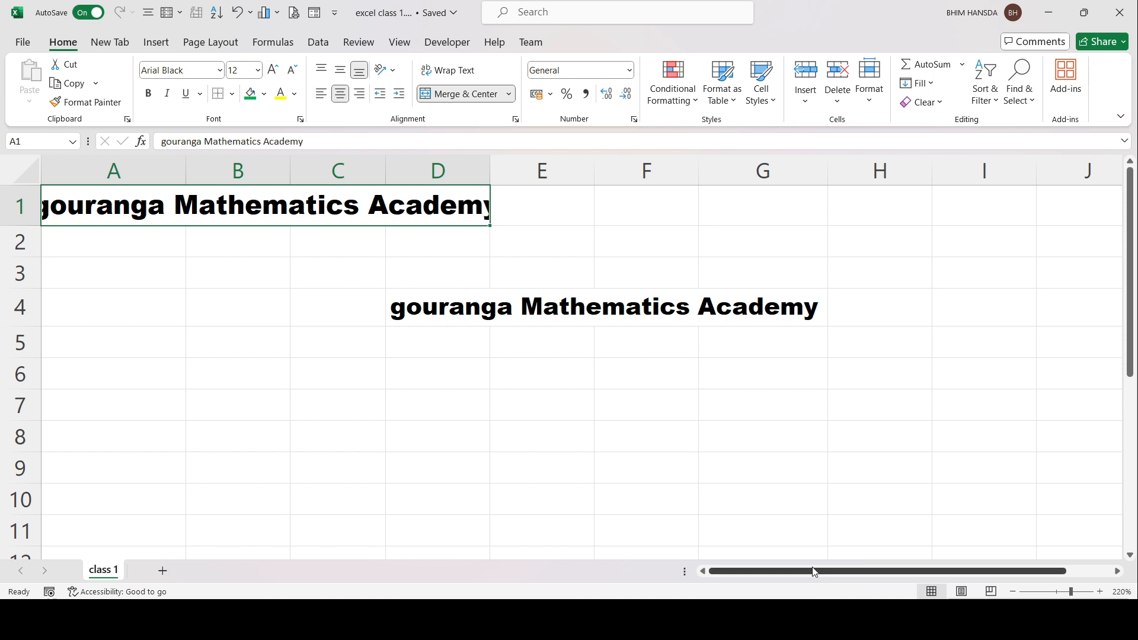
drag(758, 570, 662, 557)
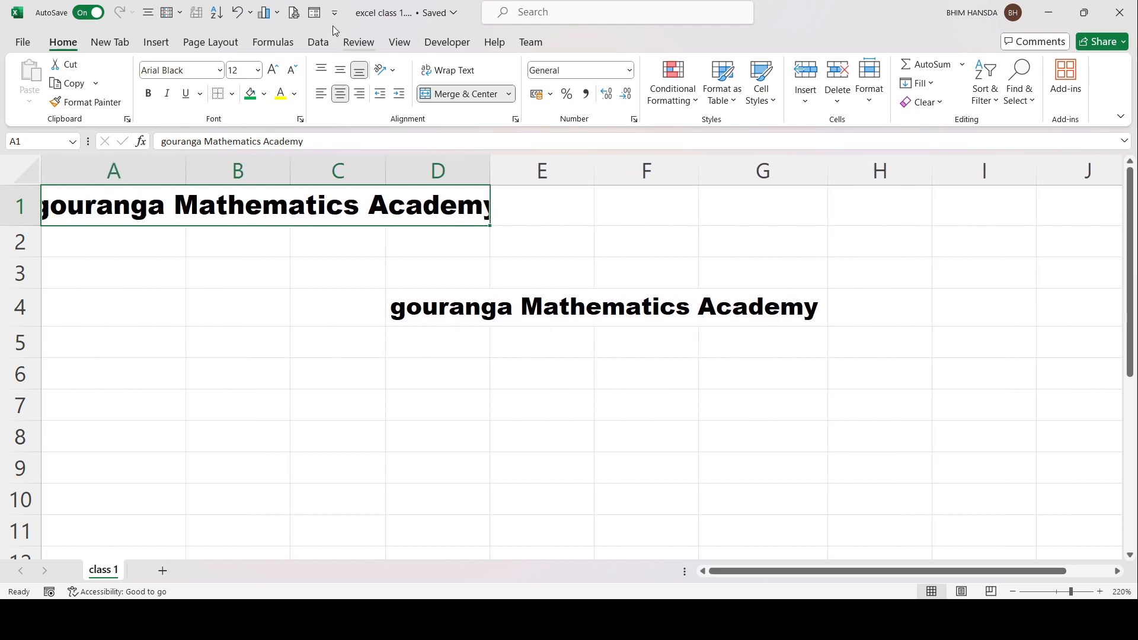
click(294, 70)
click(294, 70)
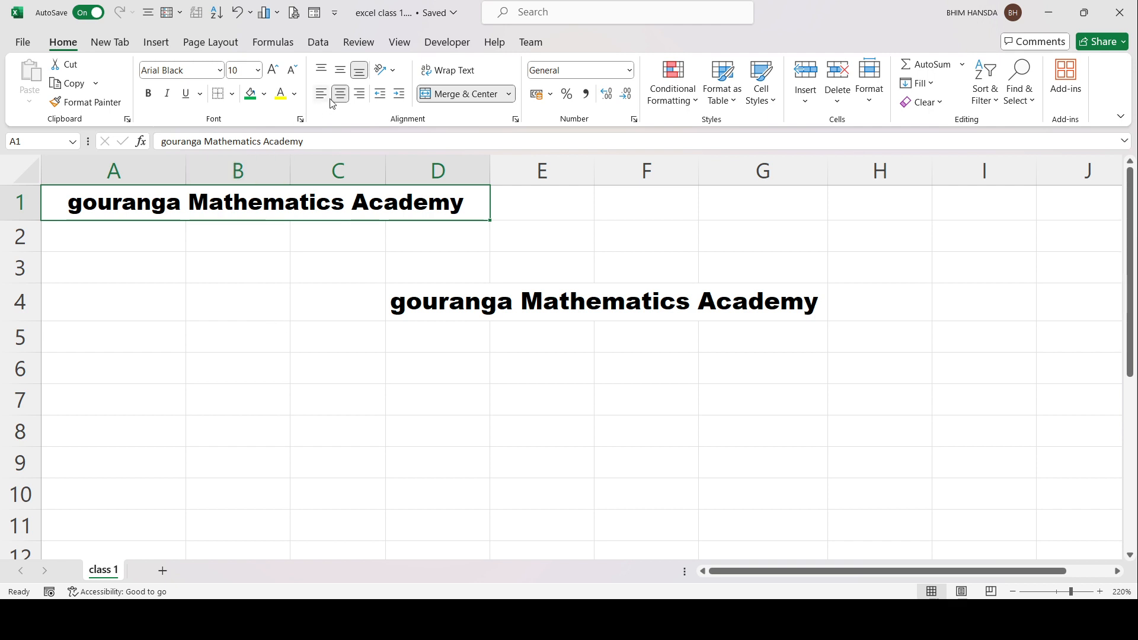
Try a light green fill on the title in A1, then give it yellow text on a black fill.
click(253, 95)
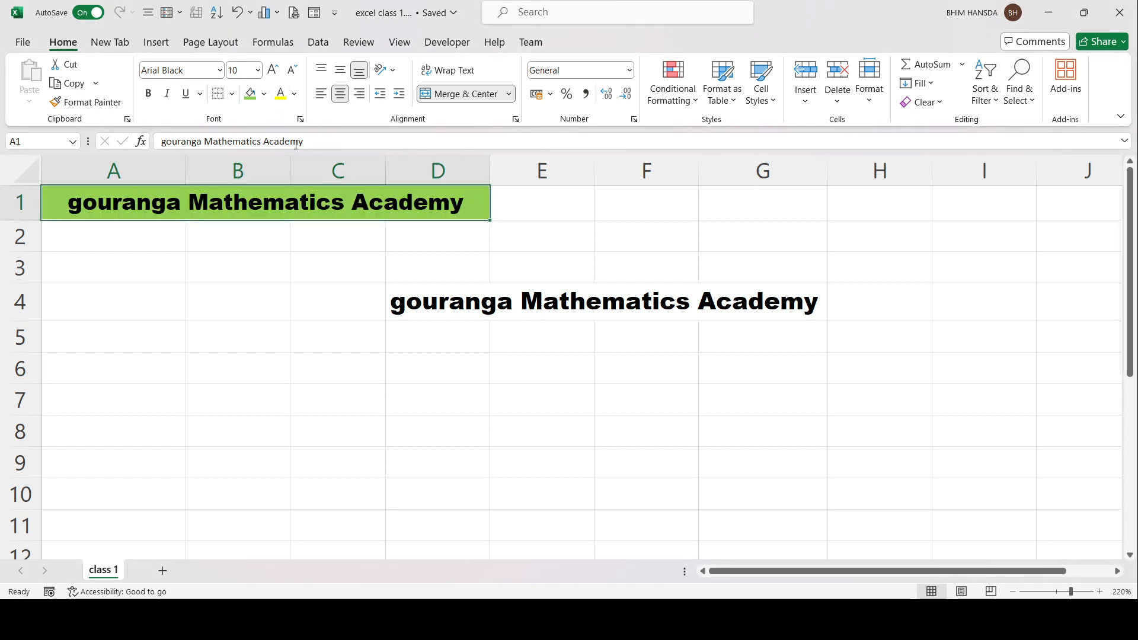
click(282, 94)
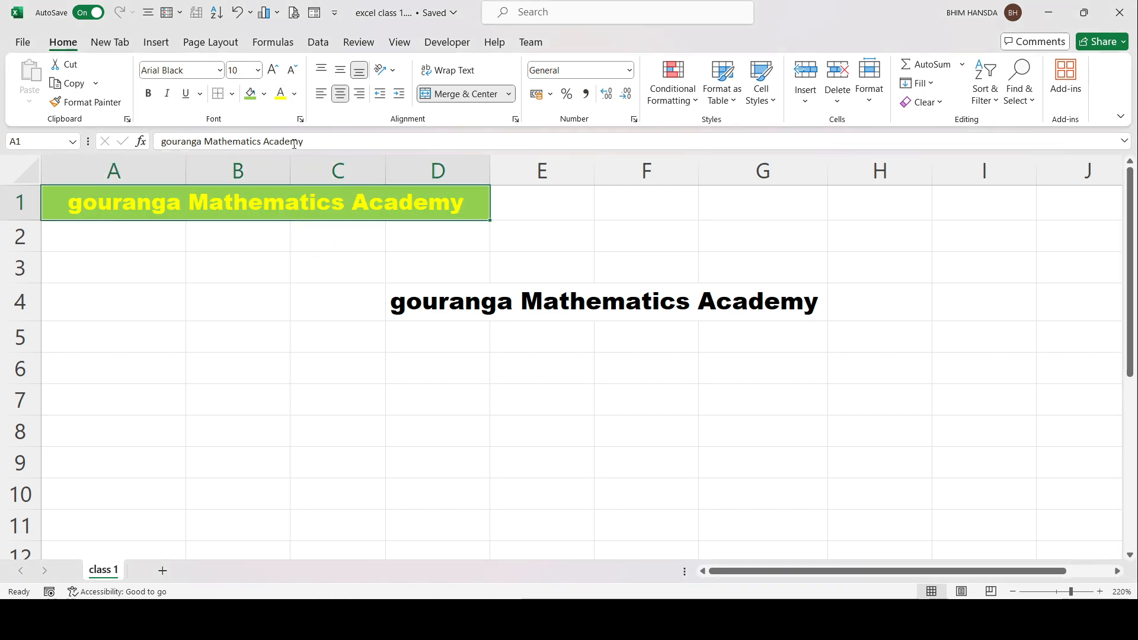
click(264, 96)
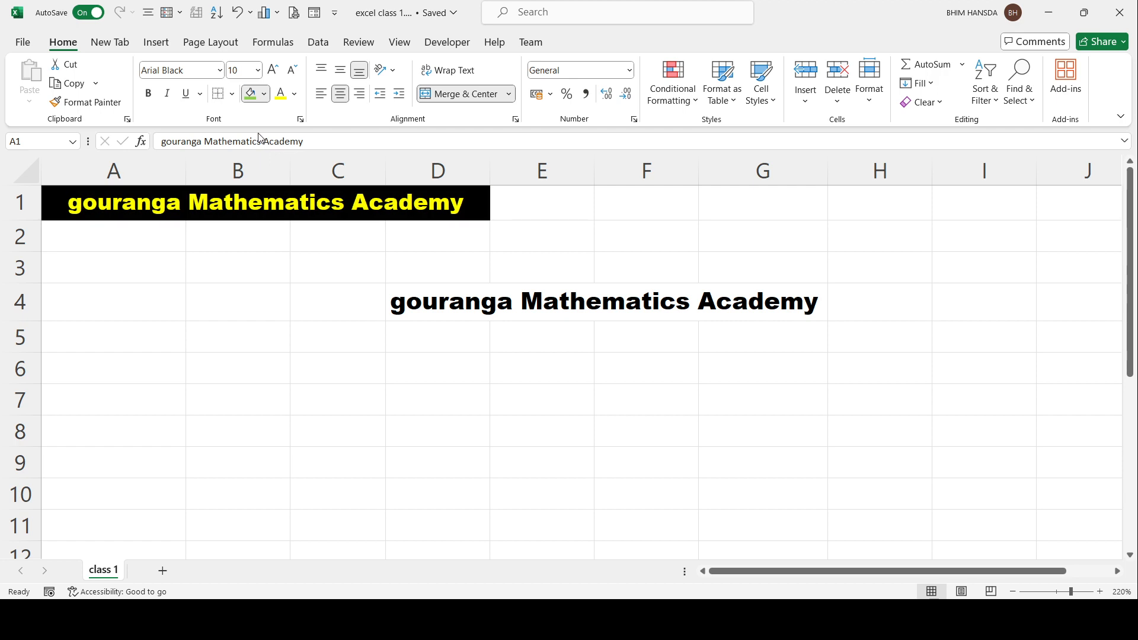
click(259, 138)
click(306, 275)
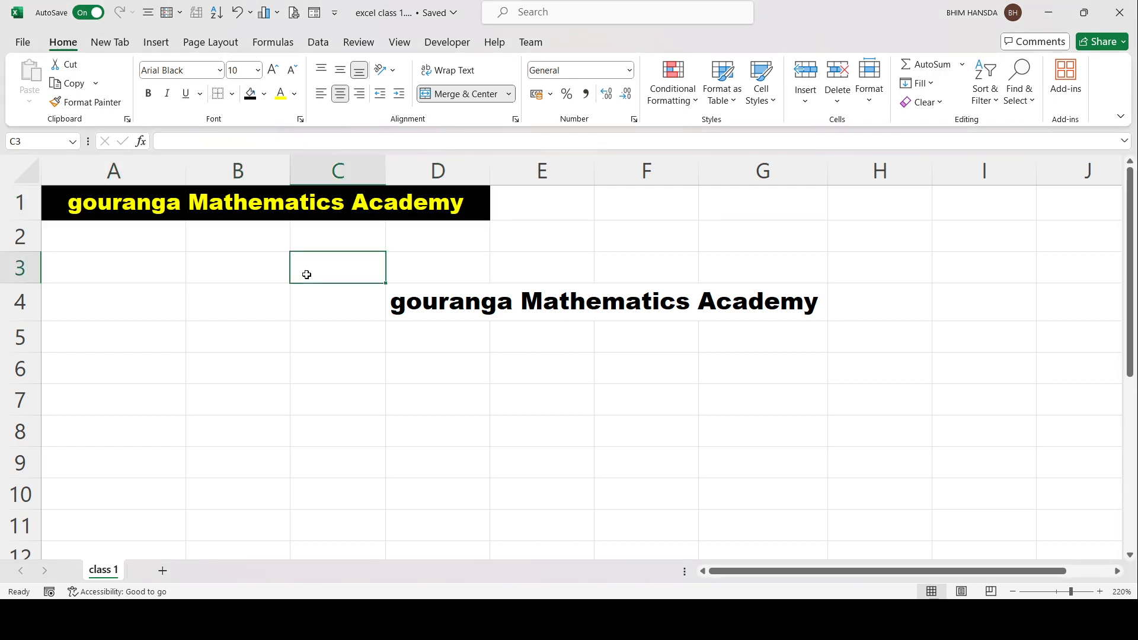
click(258, 401)
click(333, 369)
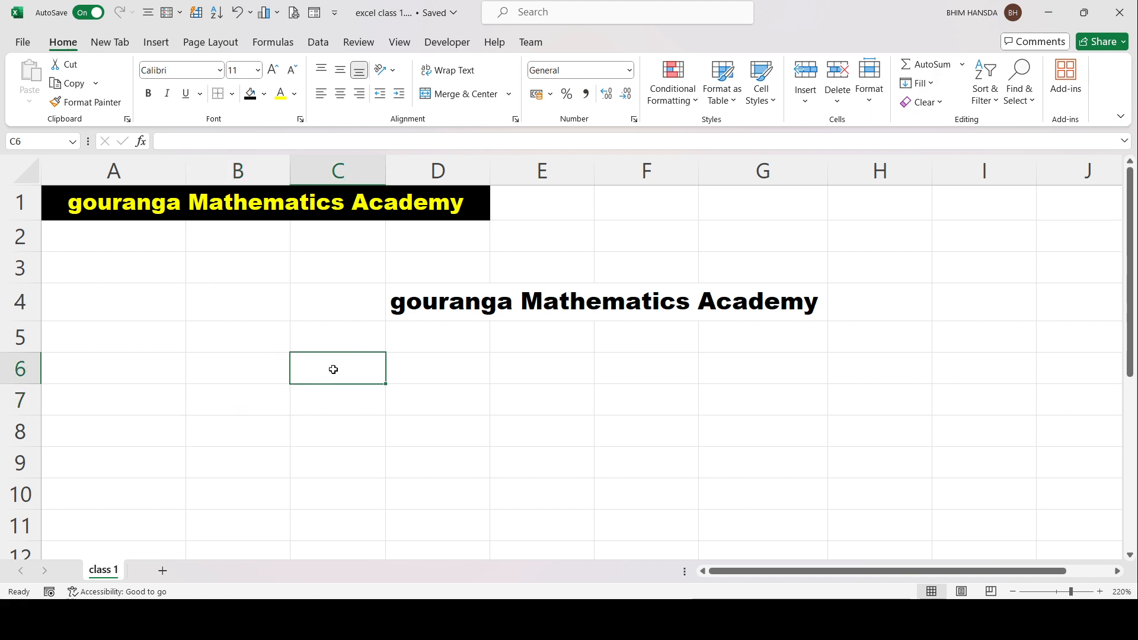
Copy the formatting of the title in A1 onto the title in D4 with Format Painter.
click(299, 202)
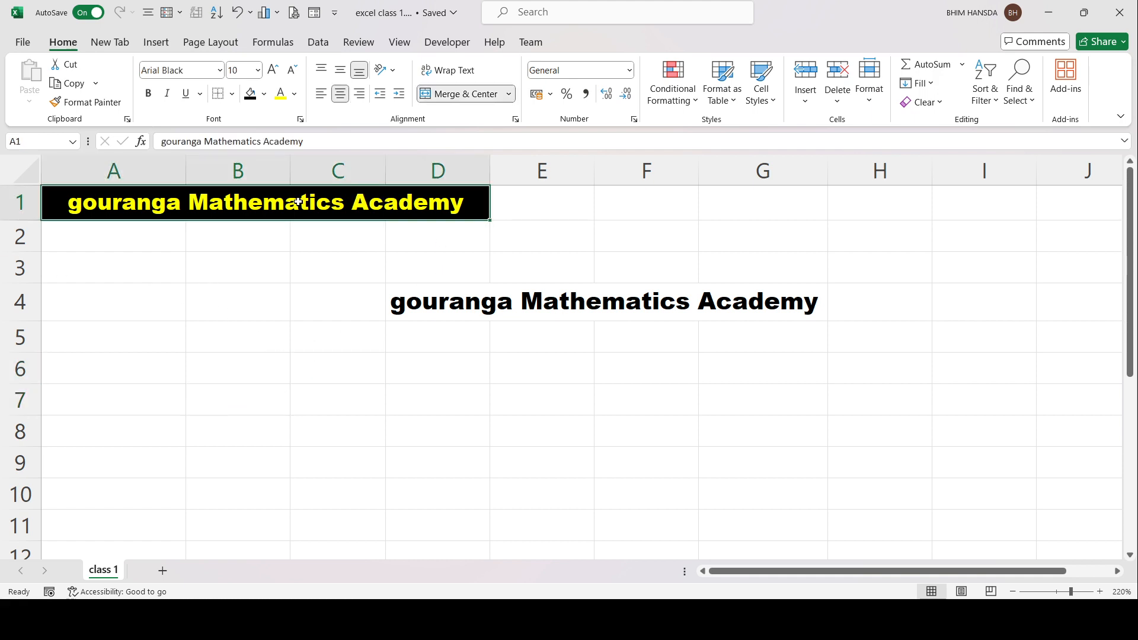
click(100, 105)
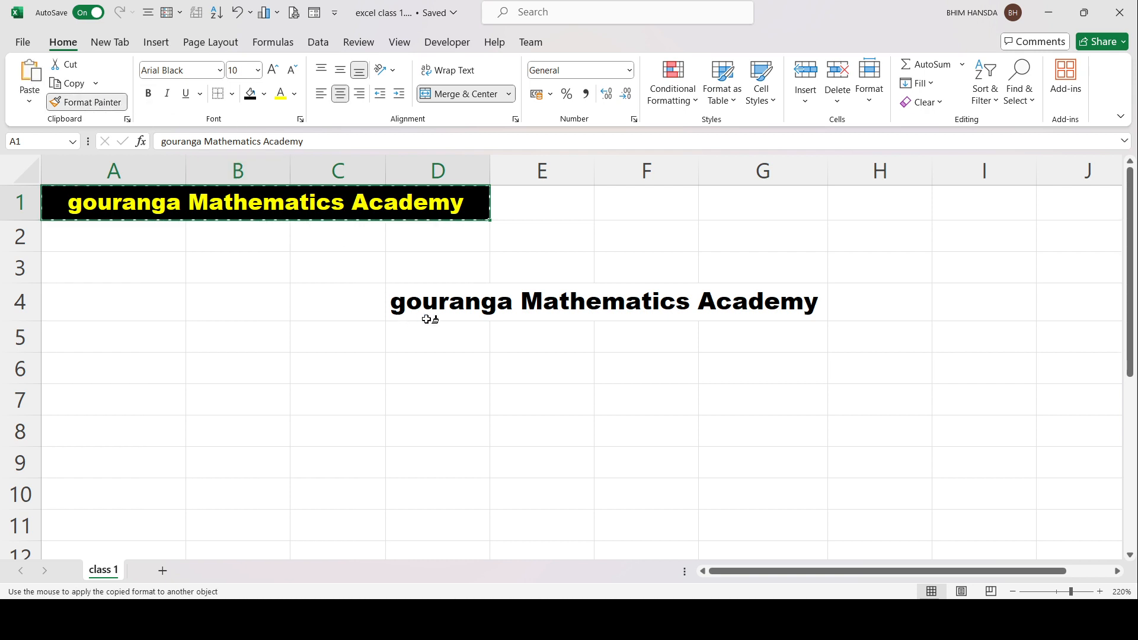
click(459, 301)
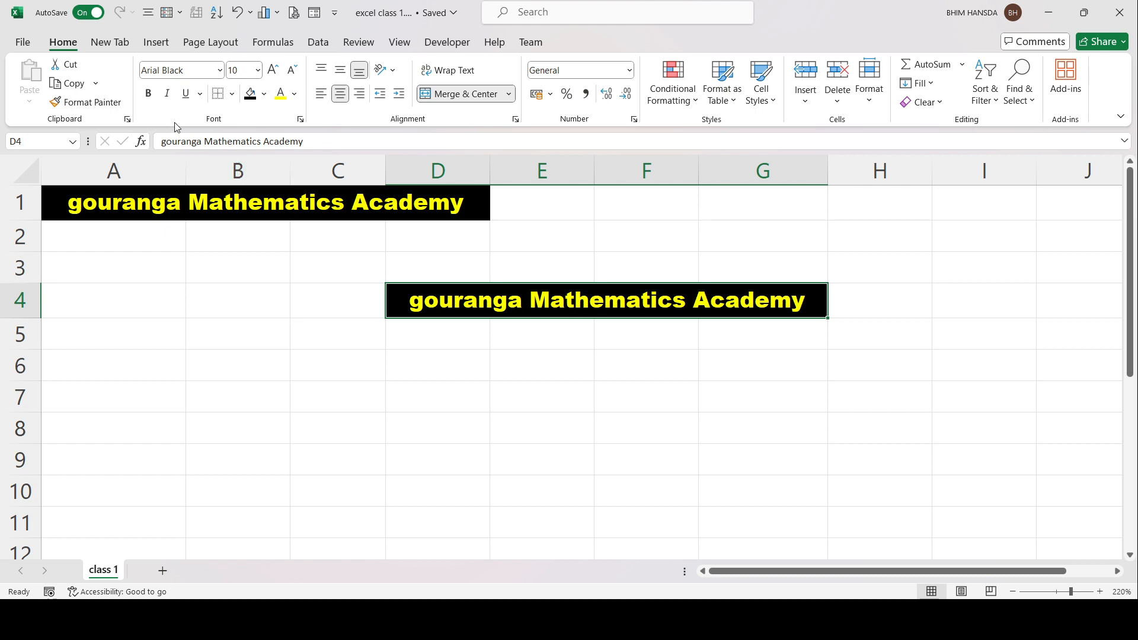
Make the merged title in A1 bold.
click(233, 285)
click(192, 206)
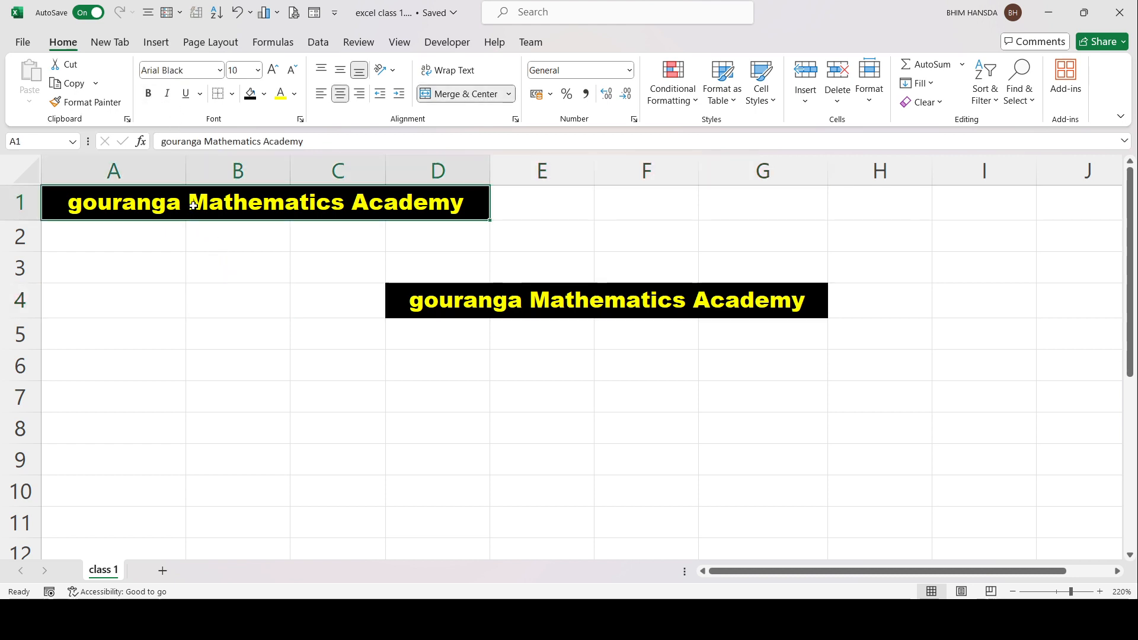
click(150, 95)
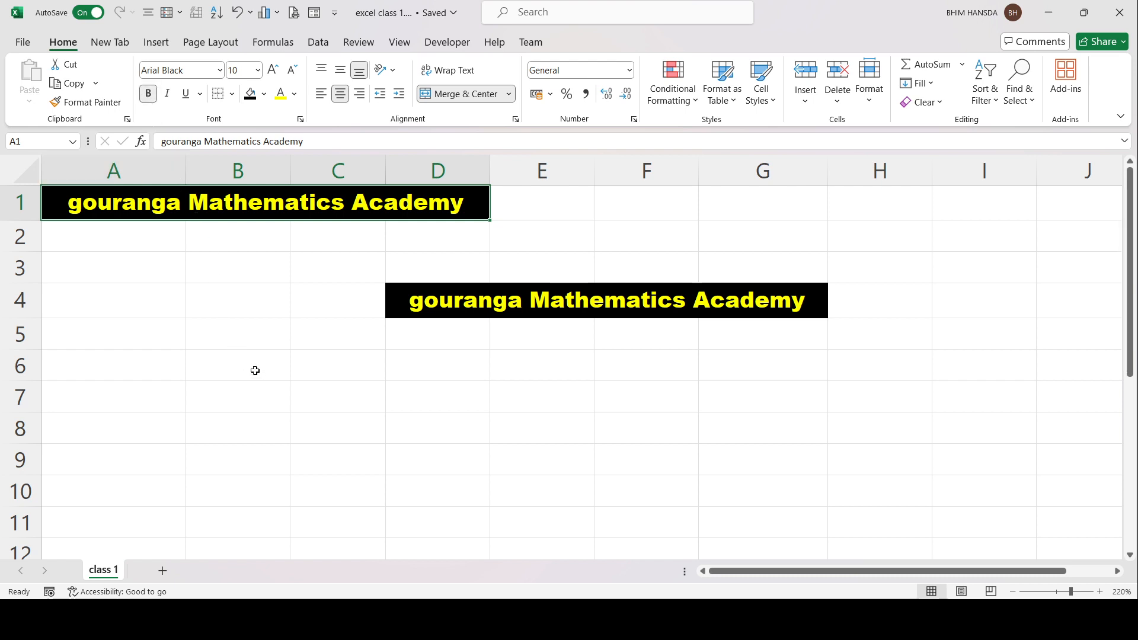
Enter the trial text grkhgfkj in cell B6 and make it bold.
click(233, 365)
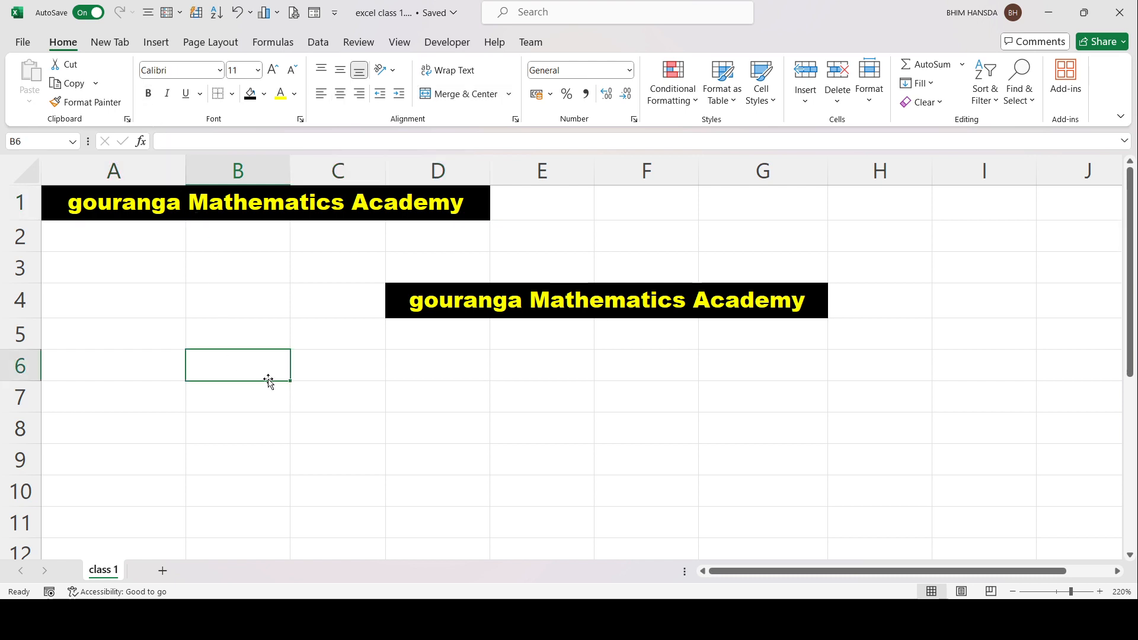
text(grkhgfkj)
click(436, 486)
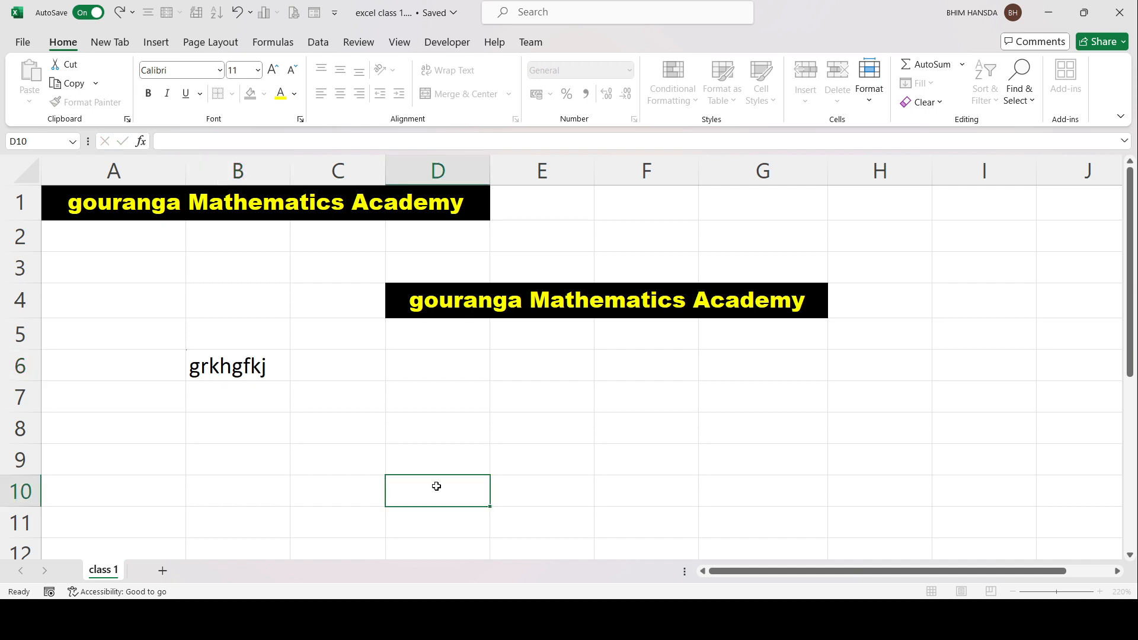
click(235, 371)
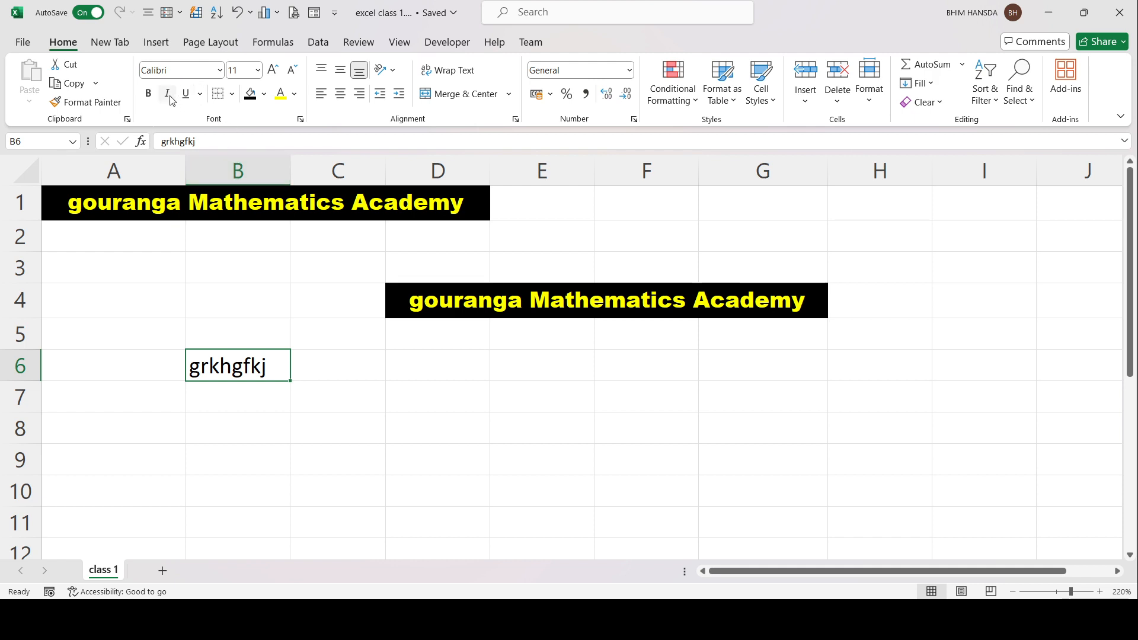
click(148, 93)
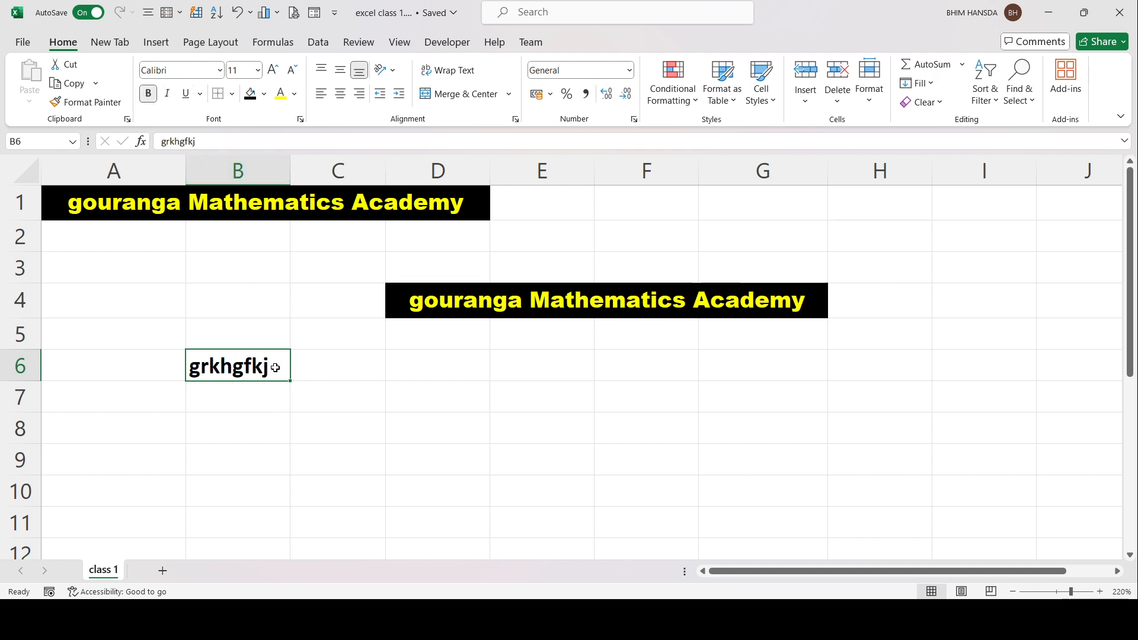
drag(276, 369, 318, 426)
click(318, 427)
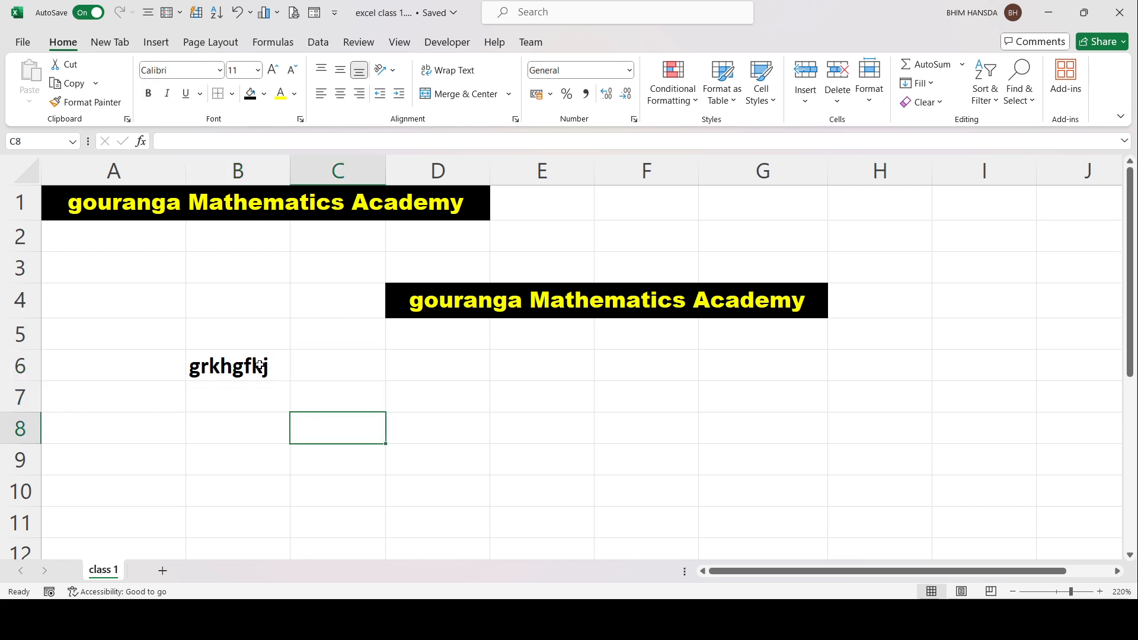
Erase the trial text in cell B6.
click(261, 365)
key(BackSpace)
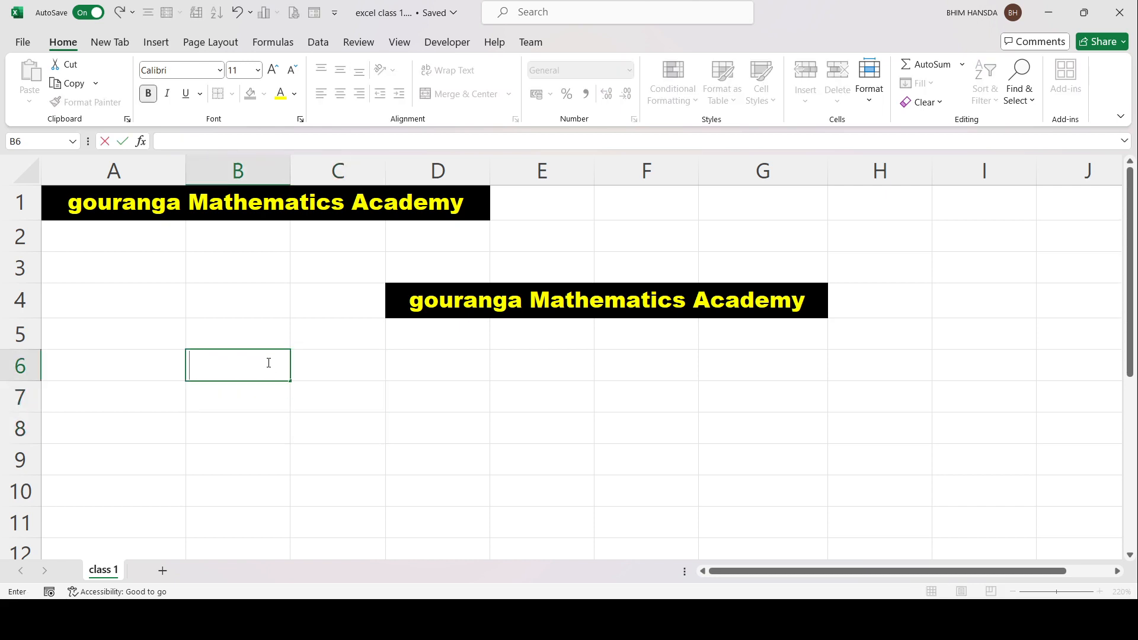
click(197, 312)
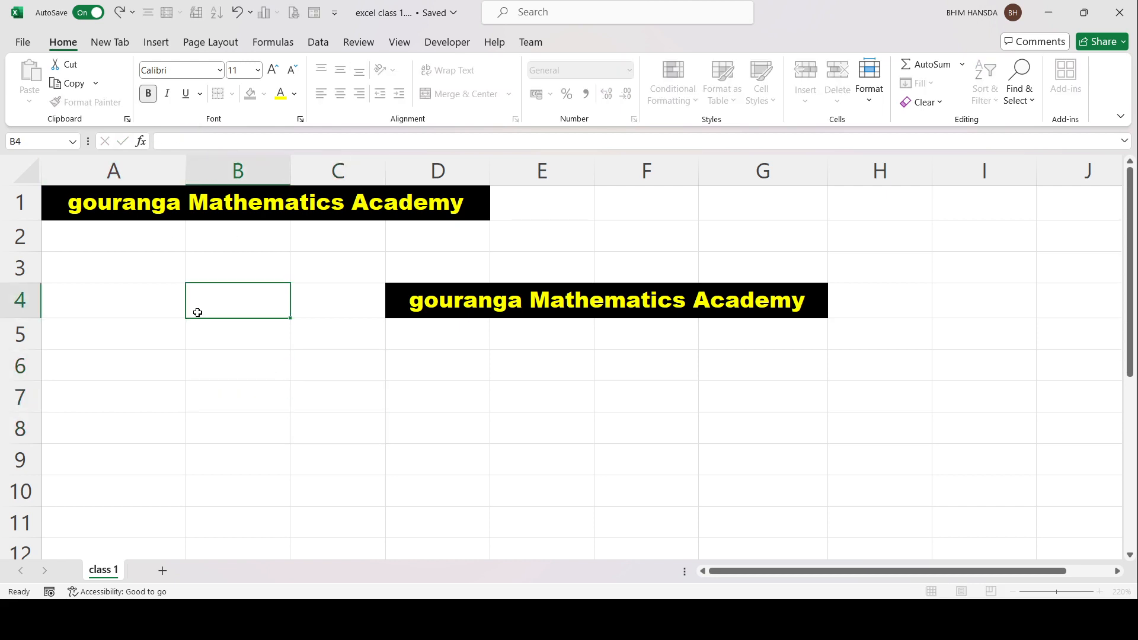
Make the title in A1 italic and give it a double underline after trying a single one.
click(185, 207)
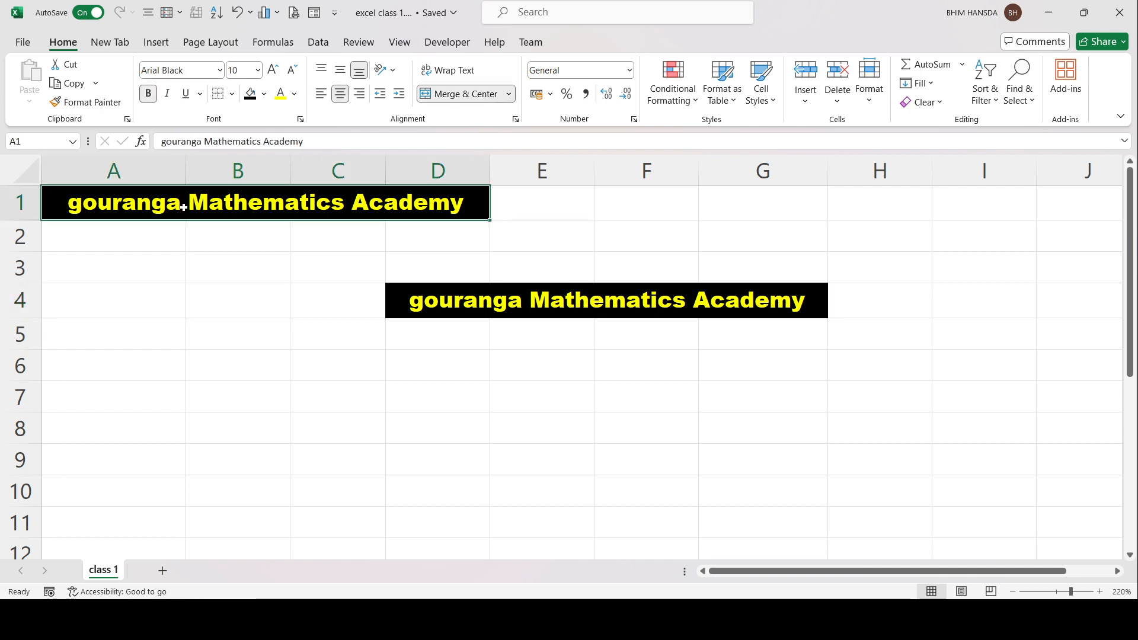
click(168, 95)
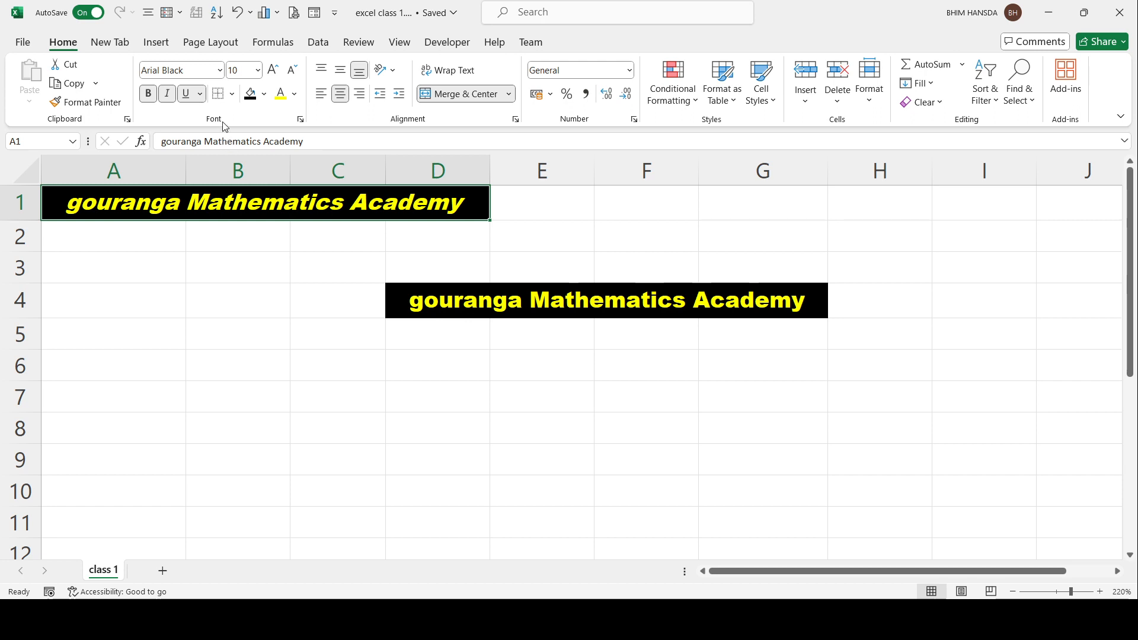
key(ctrl+u)
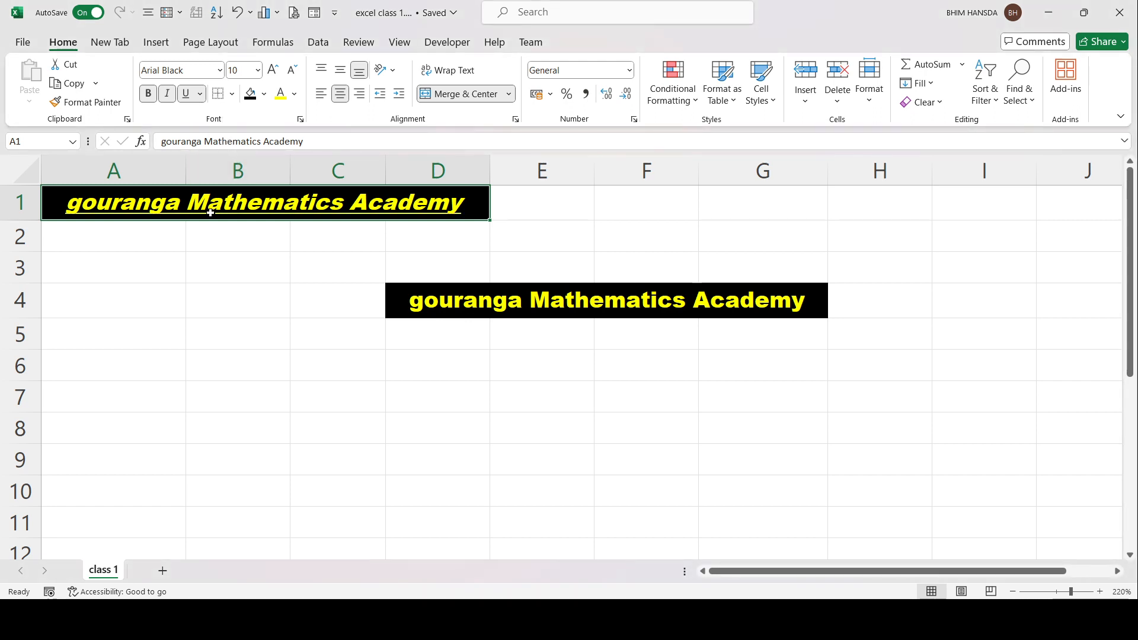
click(201, 95)
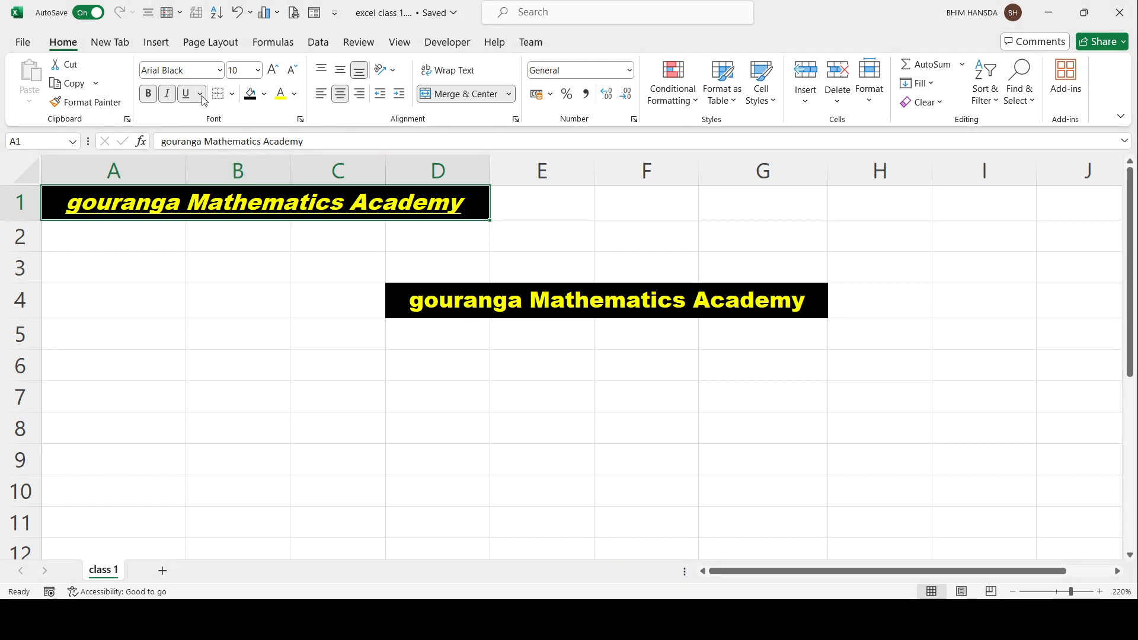
click(215, 141)
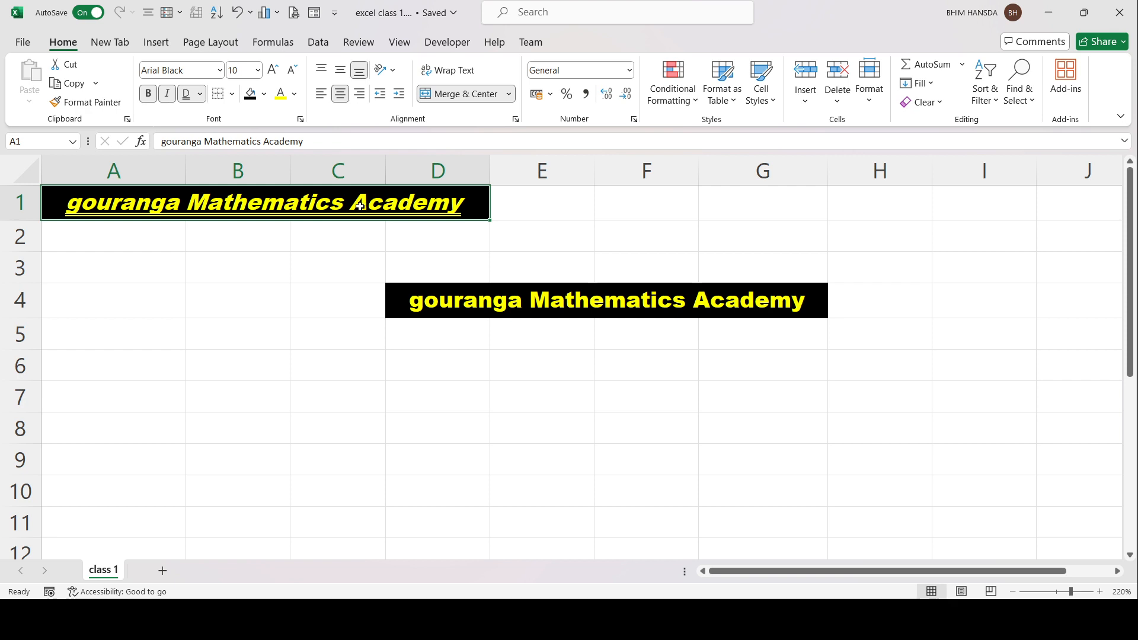
Apply the italic, double-underlined formatting of A1 to the title in D4 with Format Painter.
click(86, 102)
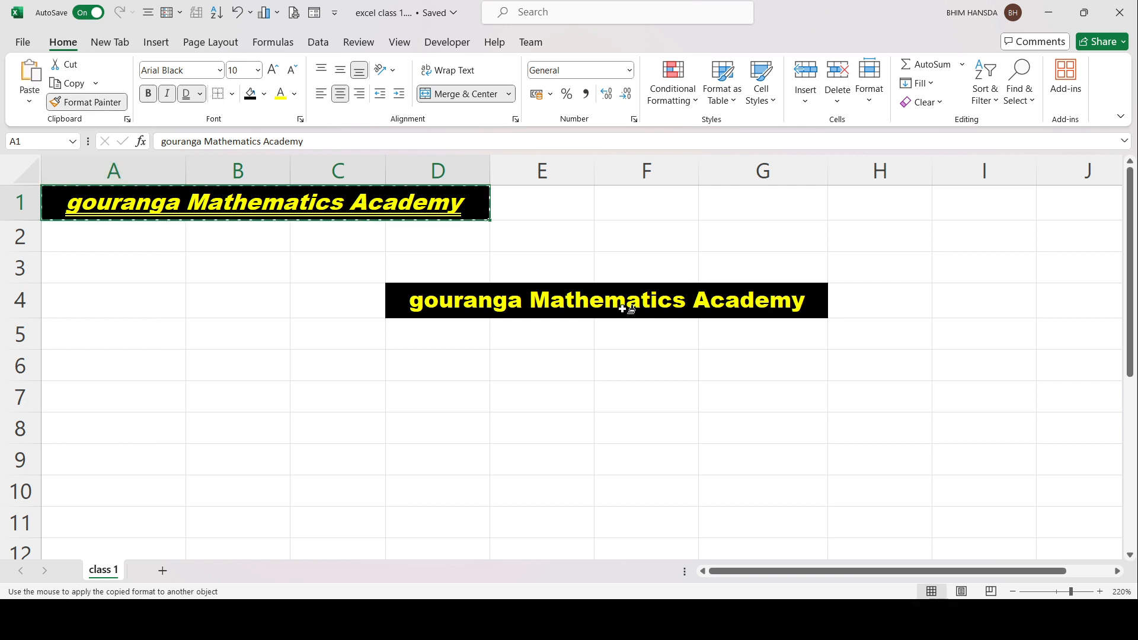
click(622, 308)
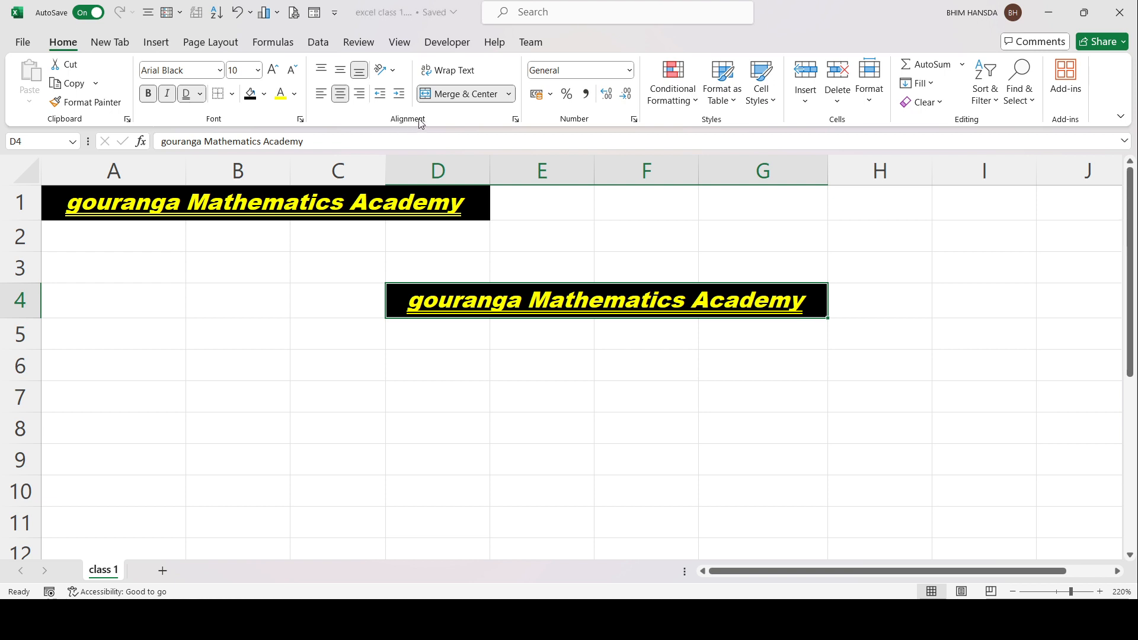
Align the title in D4 vertically to the middle and the title in A1 to the top of its cell.
click(321, 70)
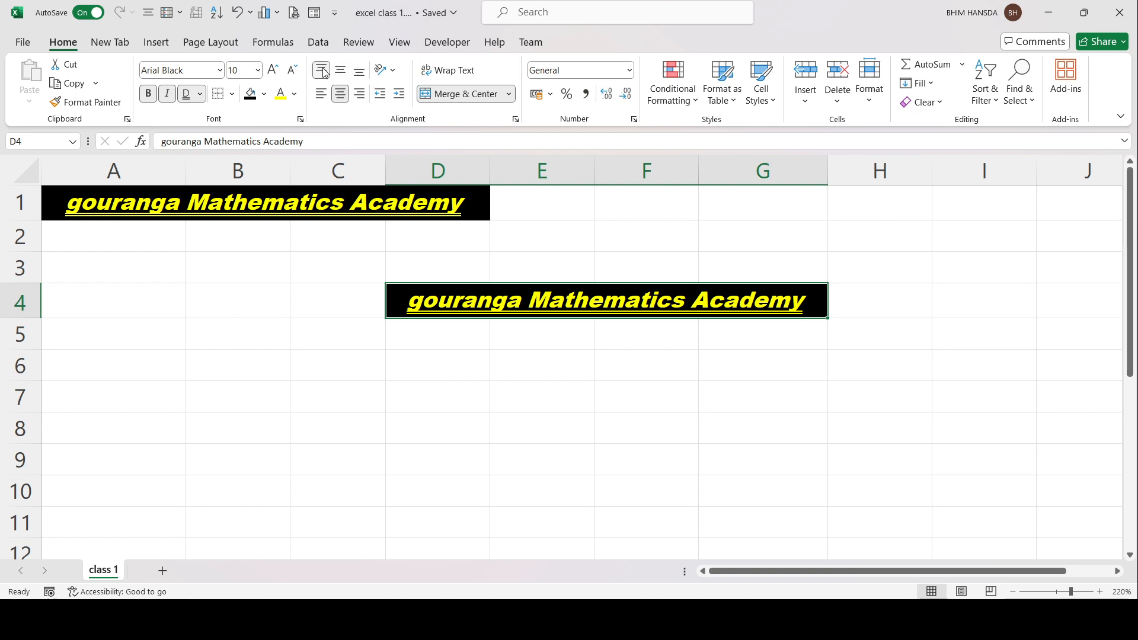
click(341, 71)
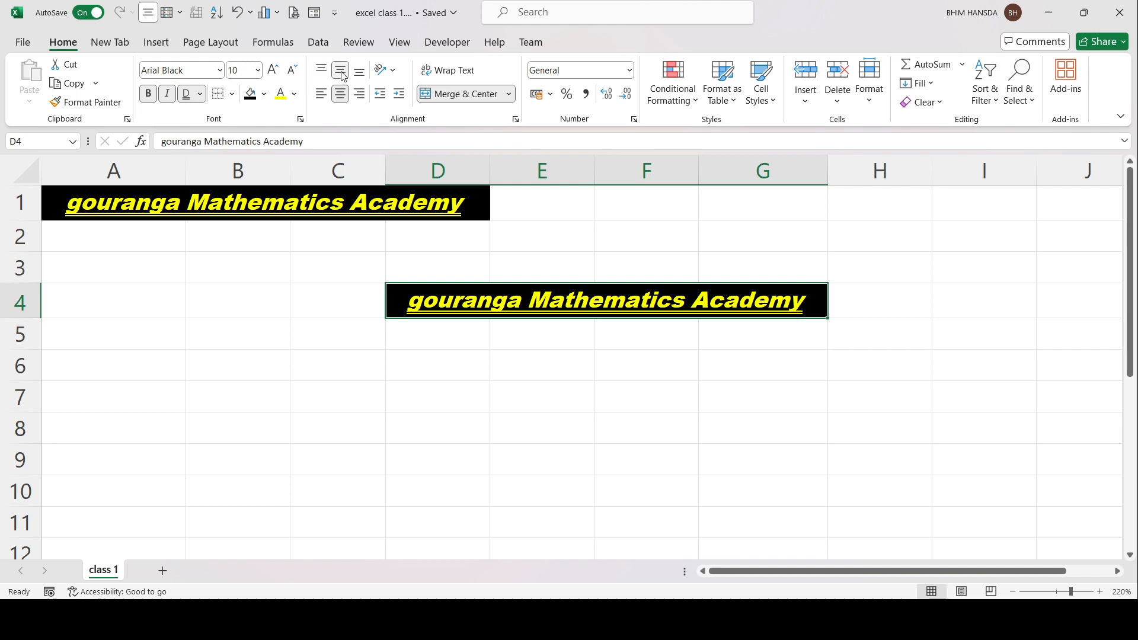
click(324, 192)
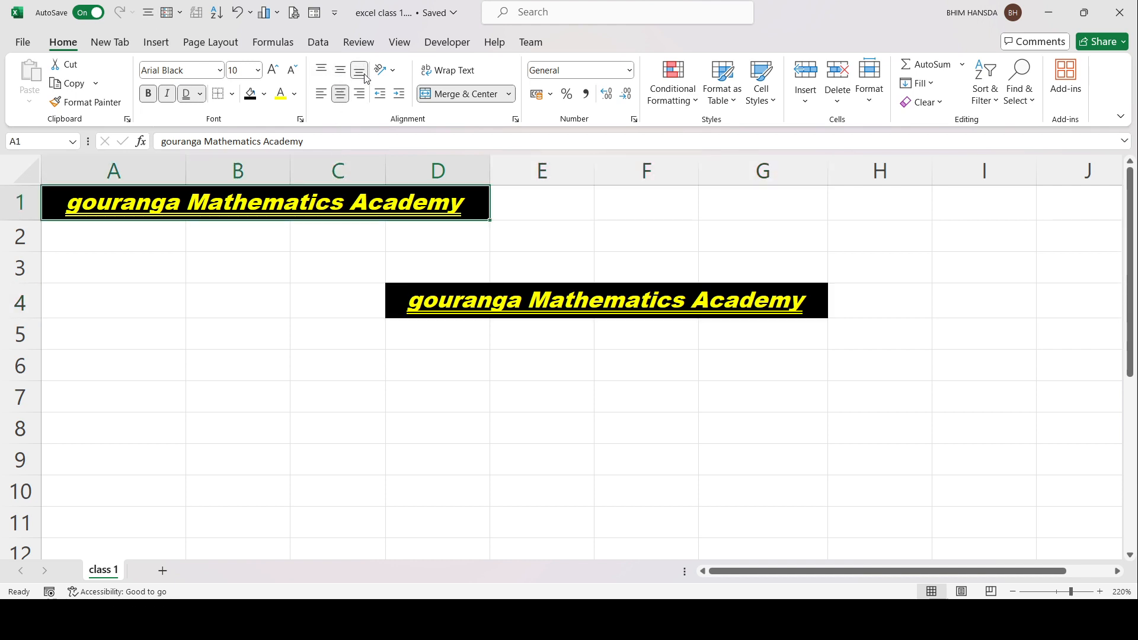
click(321, 70)
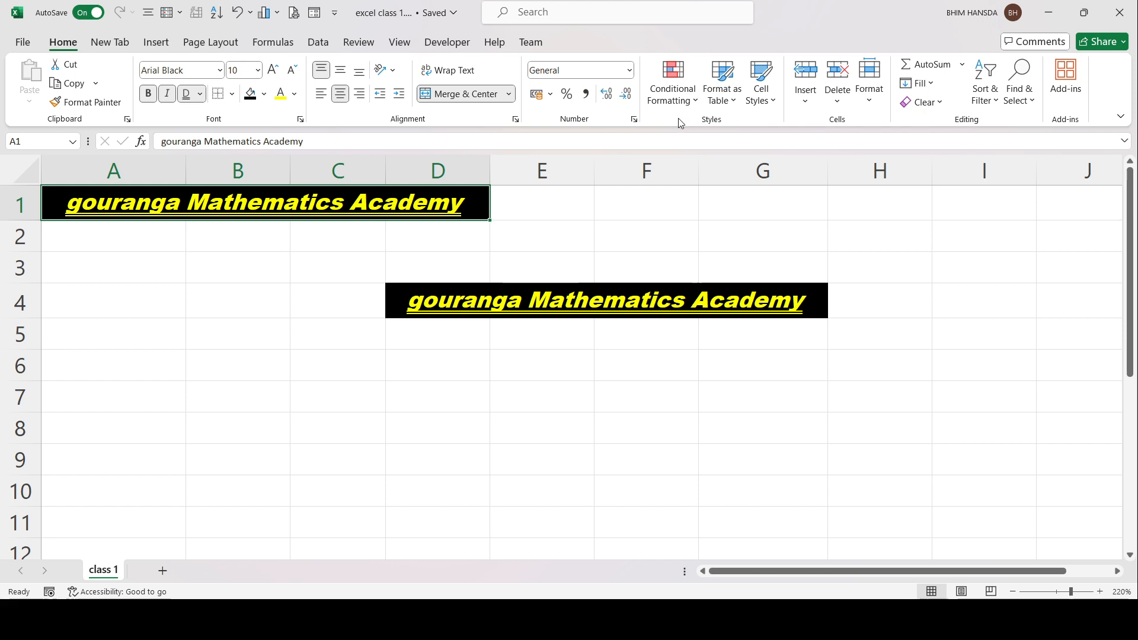
click(259, 270)
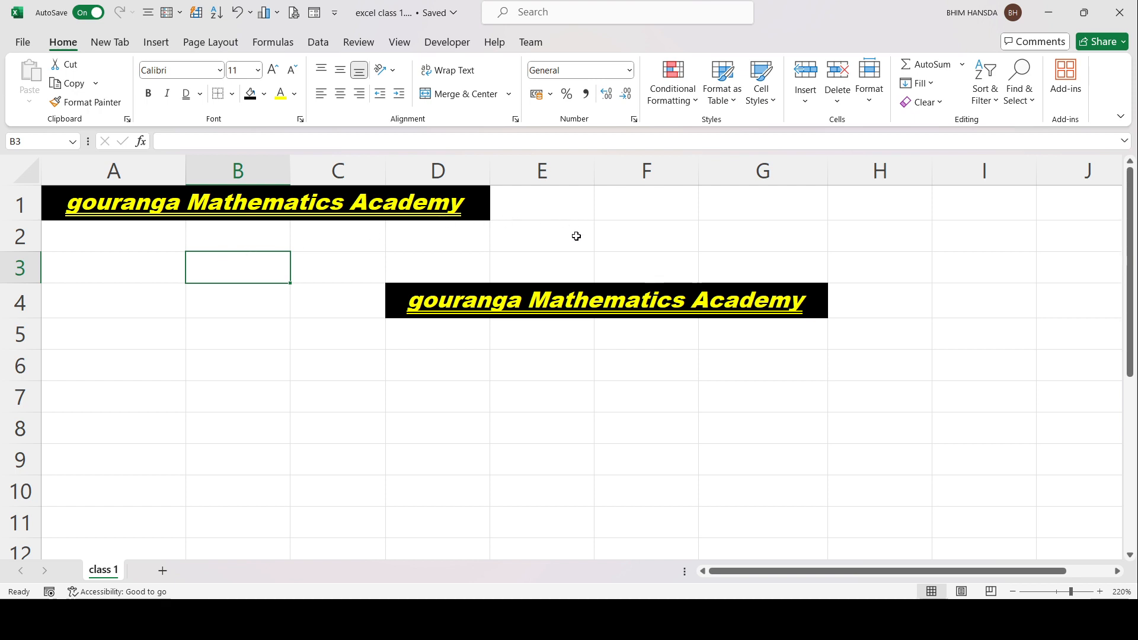
click(349, 269)
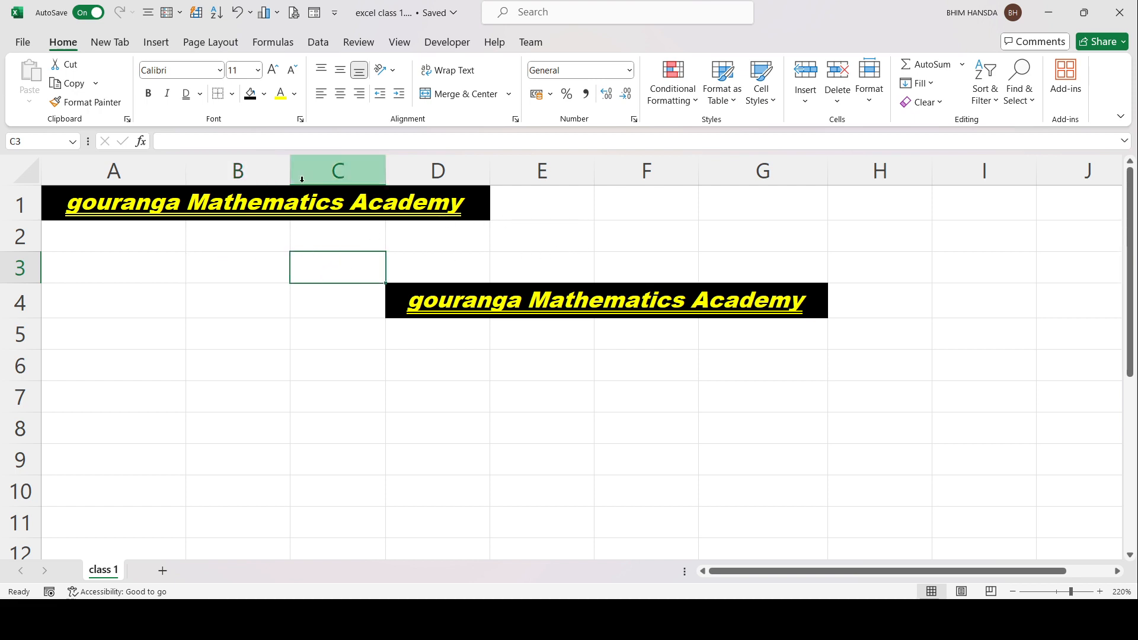
click(1002, 620)
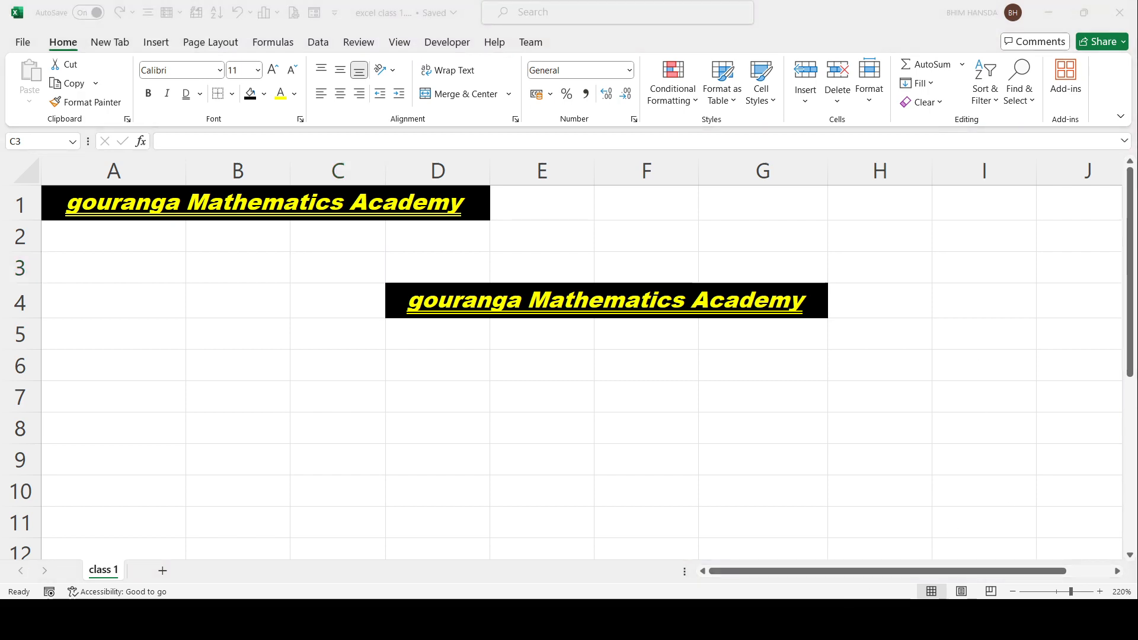